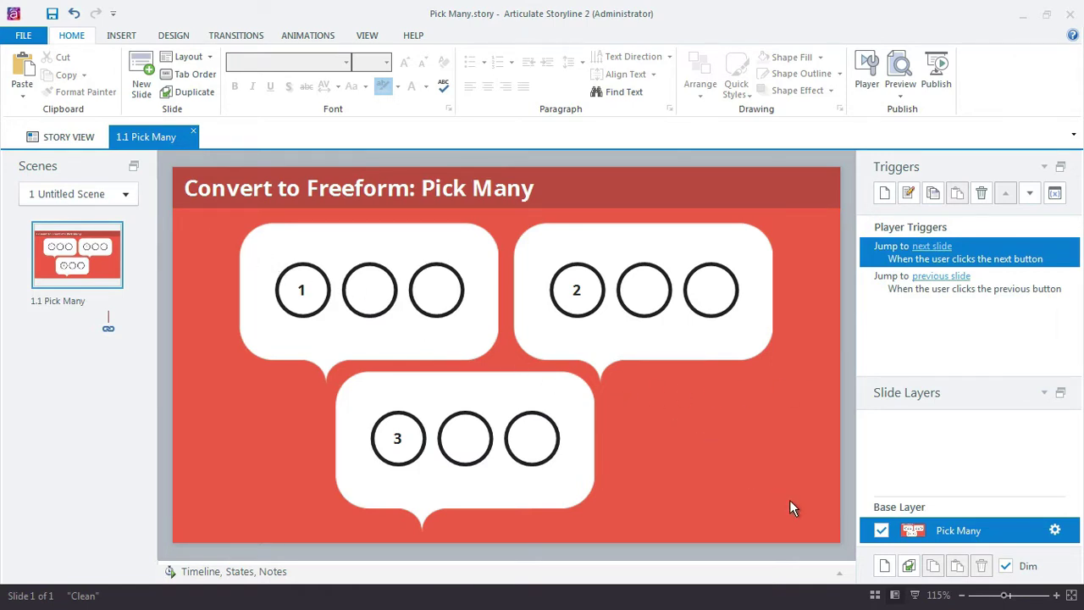
# Select the circles on the slide: all nine, each bubble's group, then numbered circles 1 and 2.
pyautogui.moveTo(790, 506); pyautogui.dragTo(241, 236)
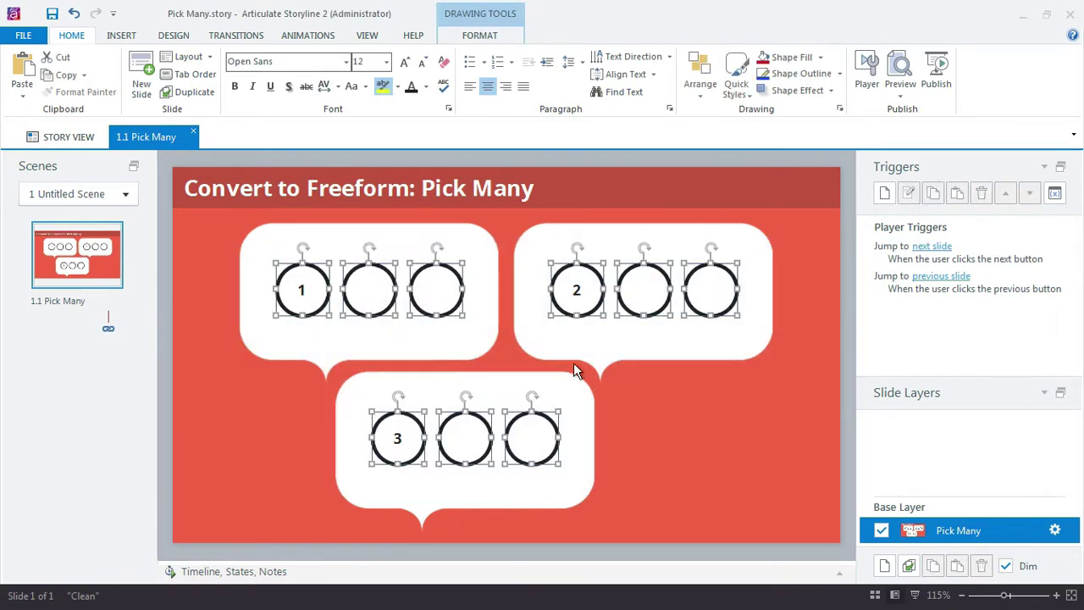
pyautogui.click(638, 394)
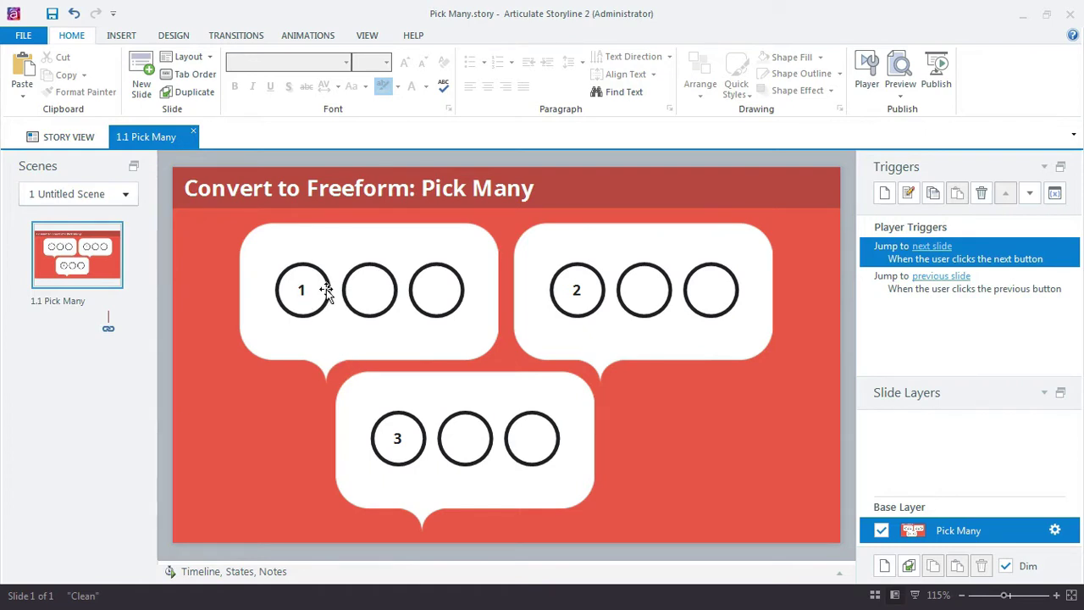
pyautogui.moveTo(531, 243)
pyautogui.mouseDown()
pyautogui.moveTo(636, 300)
pyautogui.moveTo(760, 347)
pyautogui.mouseUp()
pyautogui.moveTo(621, 501); pyautogui.dragTo(323, 399)
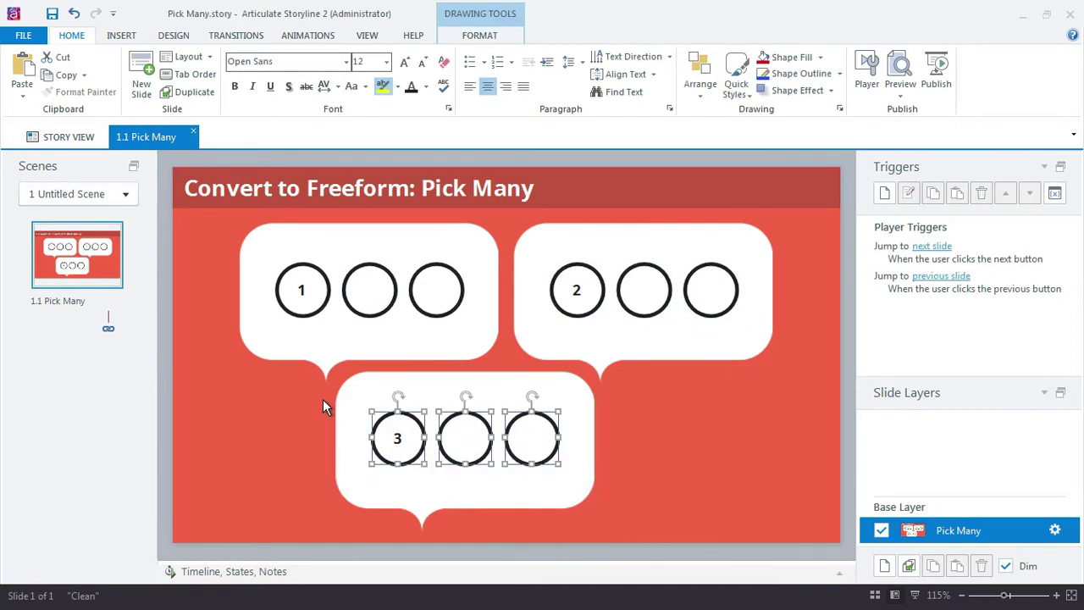
pyautogui.click(310, 294)
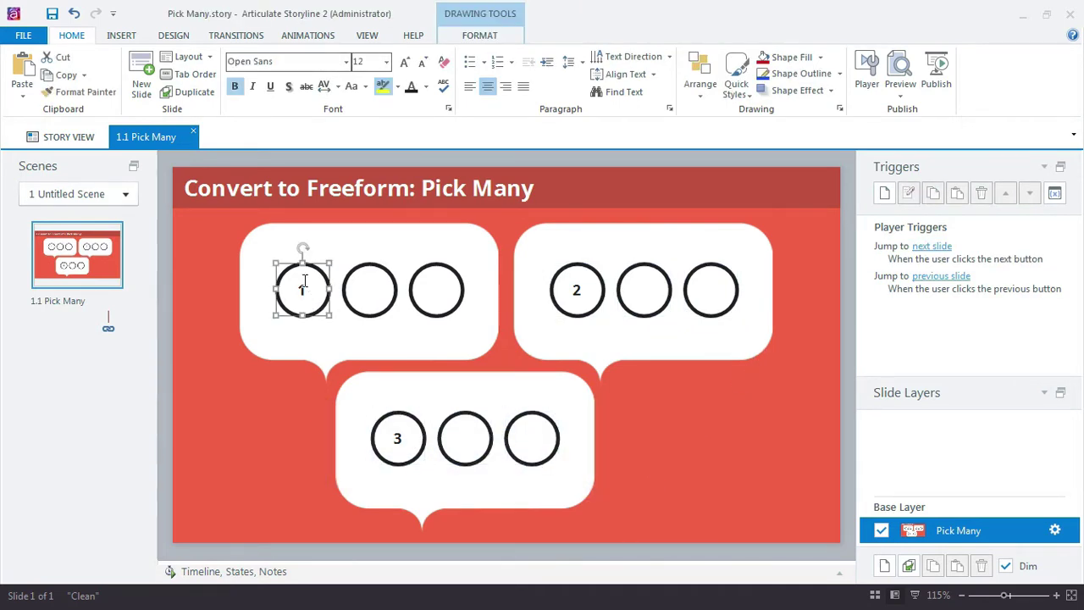
pyautogui.click(578, 308)
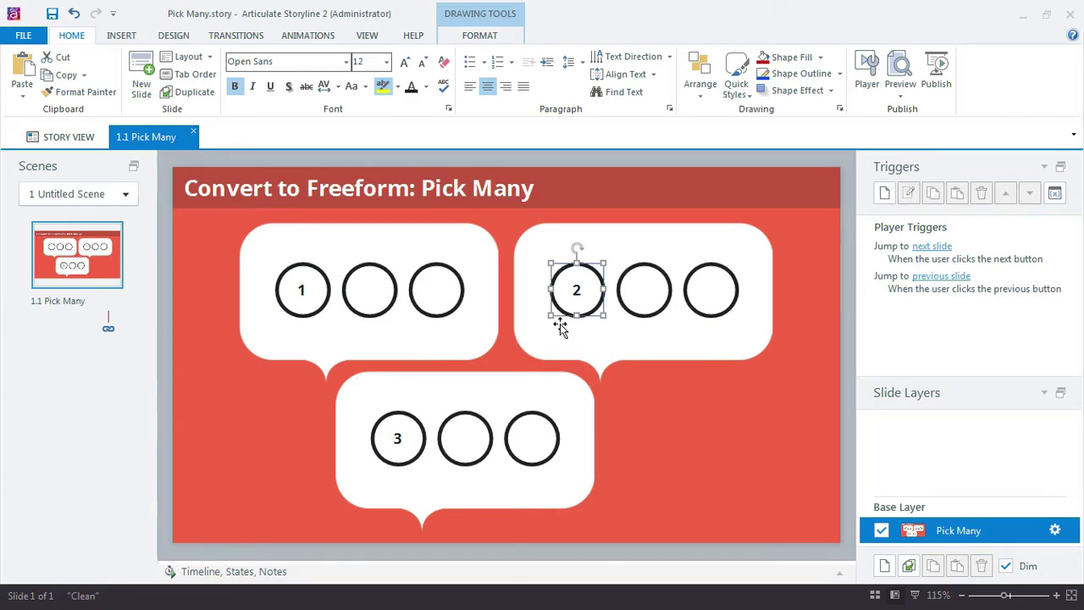
# Use the timeline to select circle 3 and toggle the Chat boxes group's visibility, then collapse it.
pyautogui.click(265, 572)
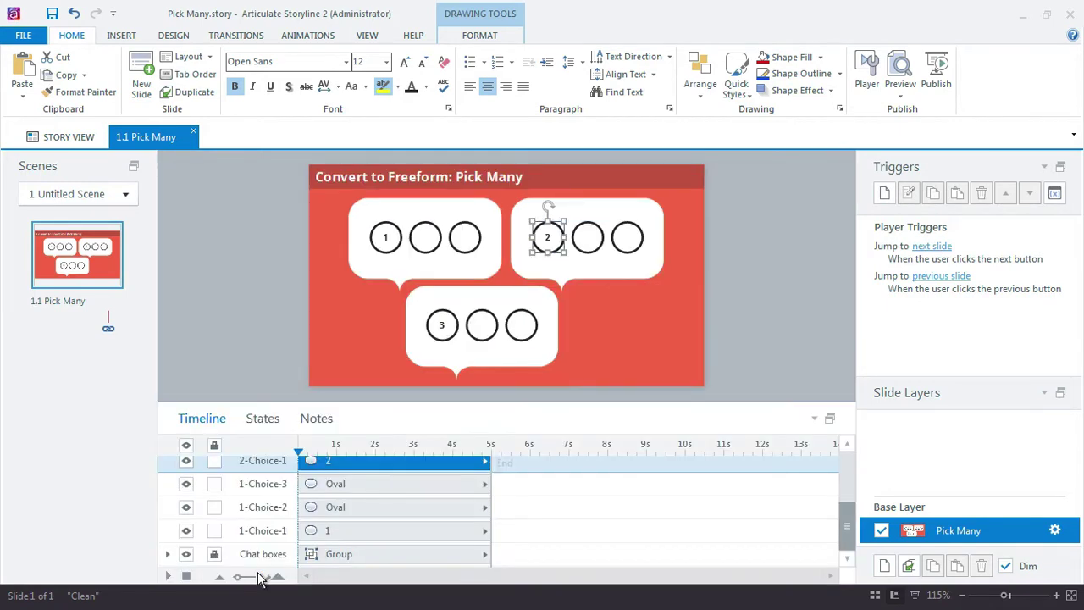
pyautogui.click(437, 328)
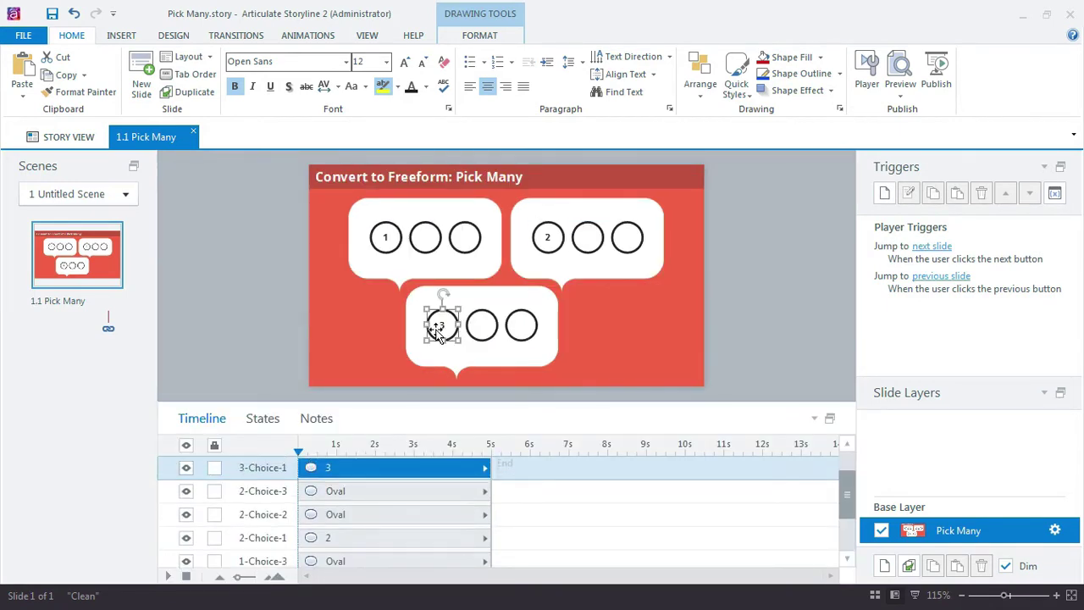
pyautogui.moveTo(847, 486); pyautogui.dragTo(836, 521)
pyautogui.click(187, 556)
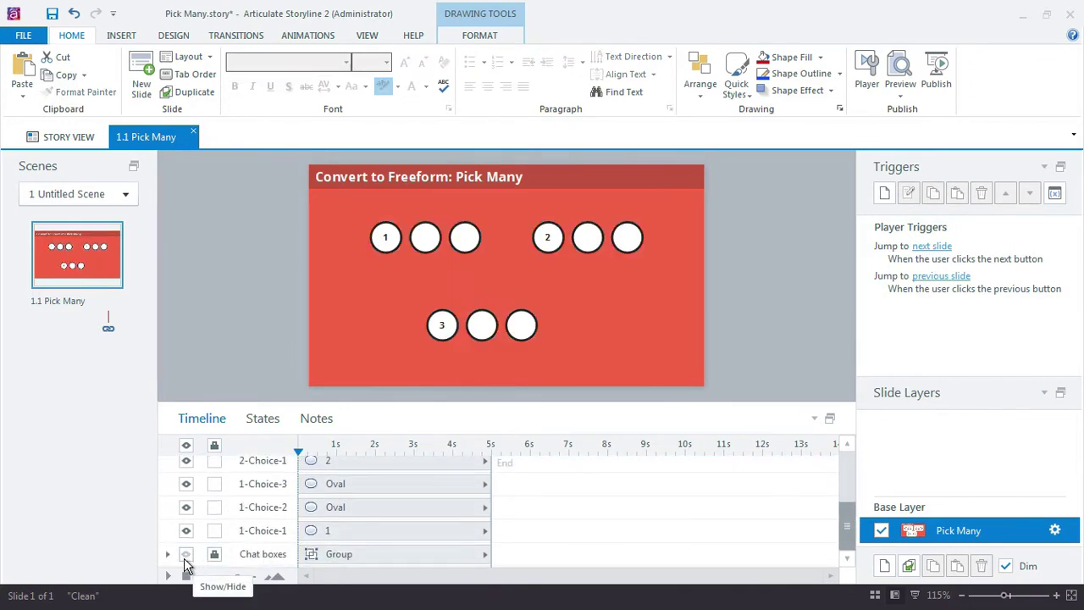
pyautogui.click(186, 556)
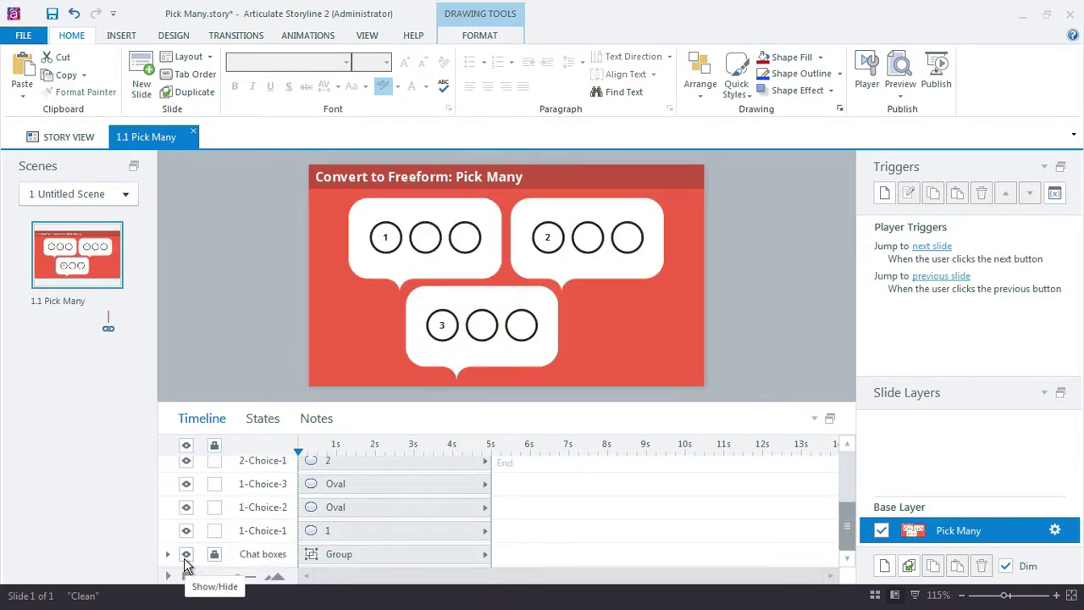
pyautogui.click(185, 556)
pyautogui.click(186, 557)
pyautogui.click(814, 414)
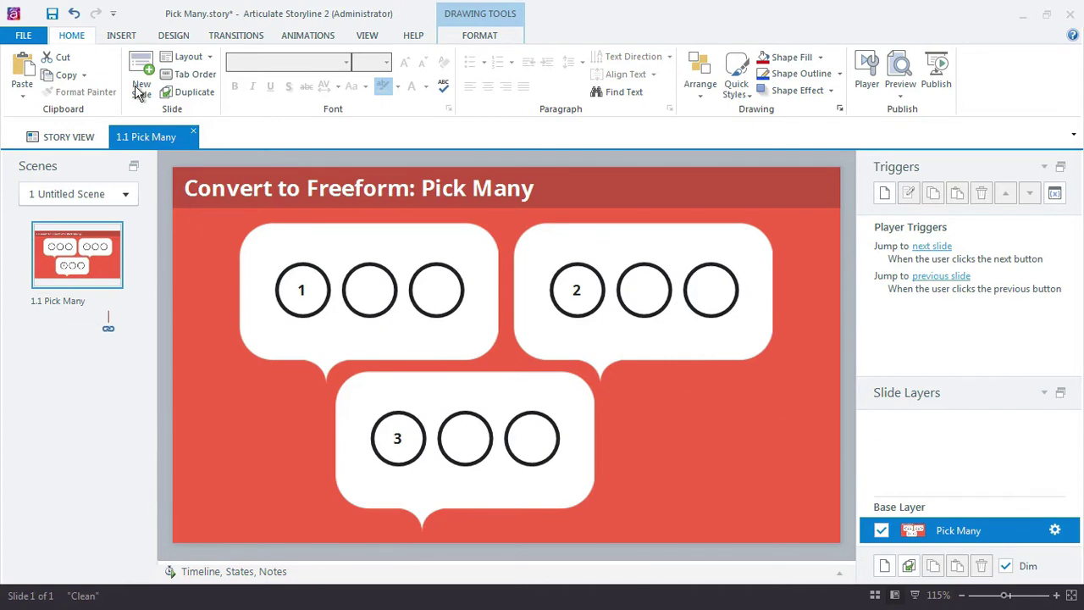
# Convert the slide to a Pick Many question via Insert > Convert to Freeform.
pyautogui.click(121, 36)
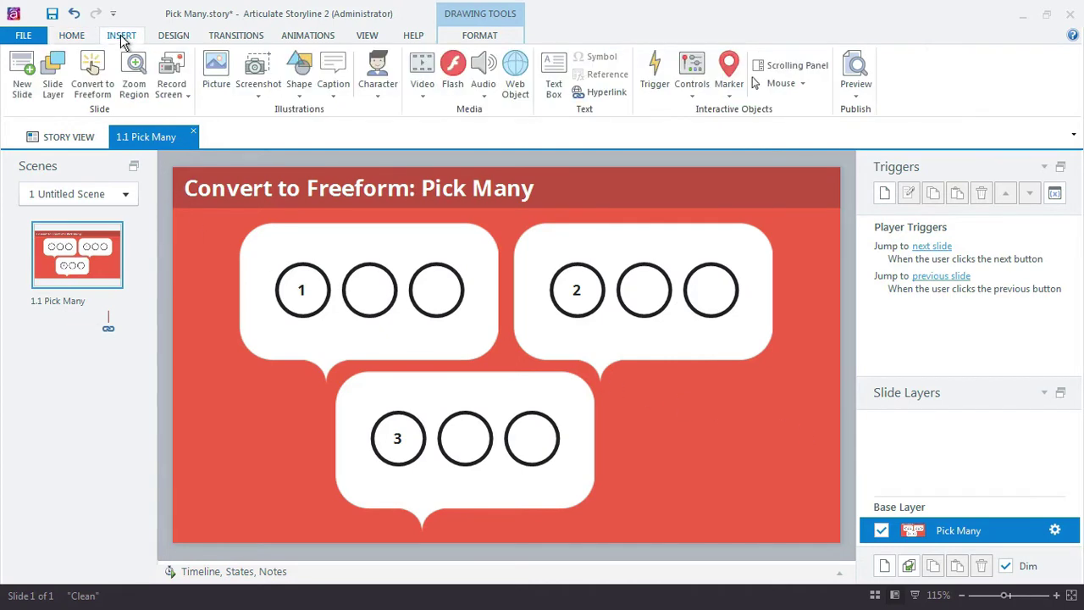
pyautogui.click(93, 72)
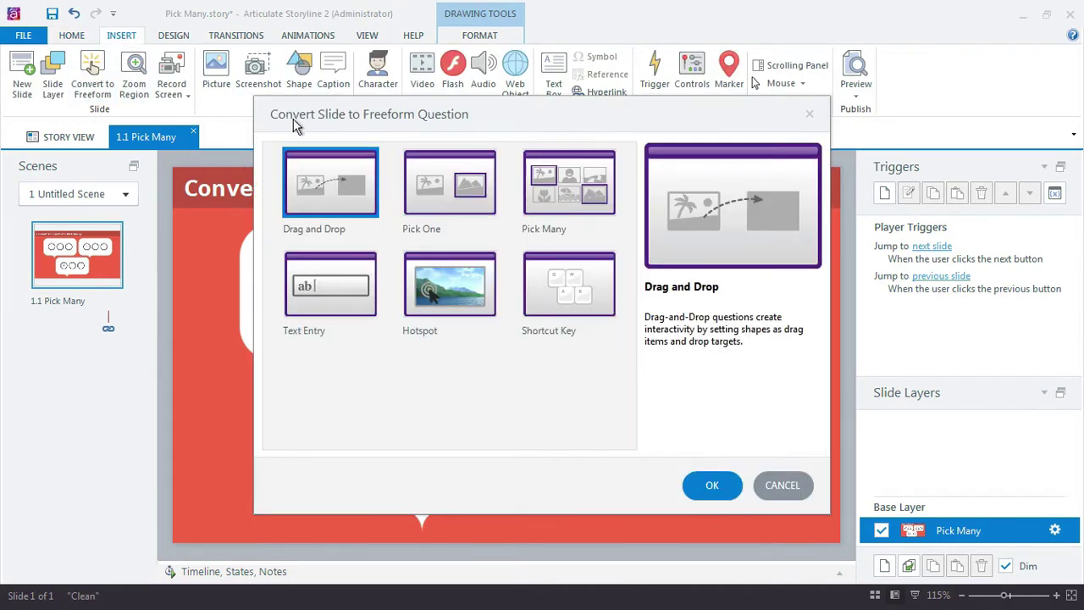
pyautogui.moveTo(298, 123); pyautogui.dragTo(554, 136)
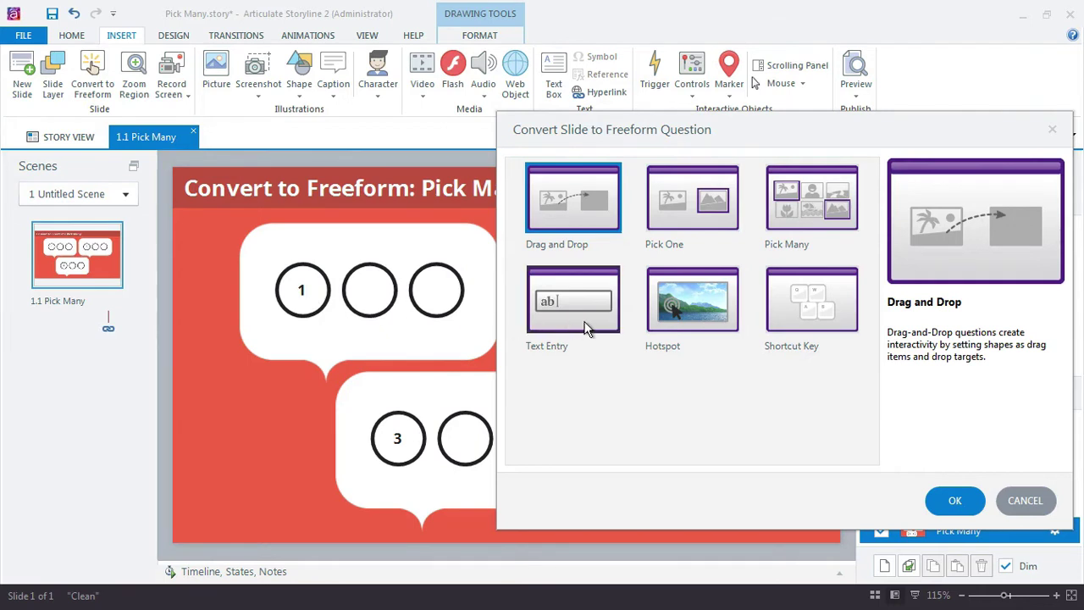
pyautogui.click(807, 223)
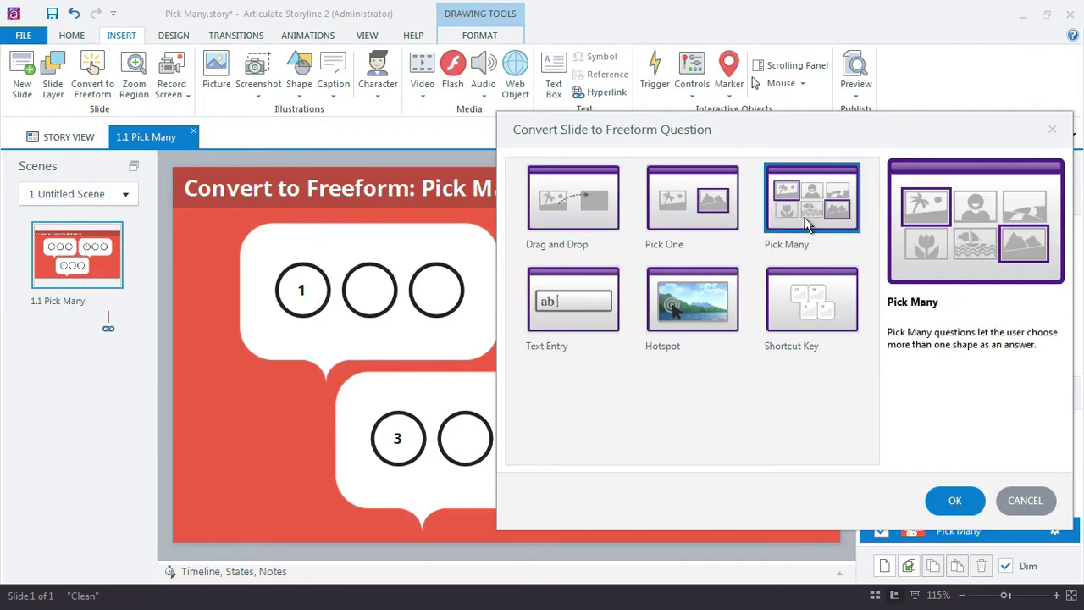
pyautogui.click(957, 501)
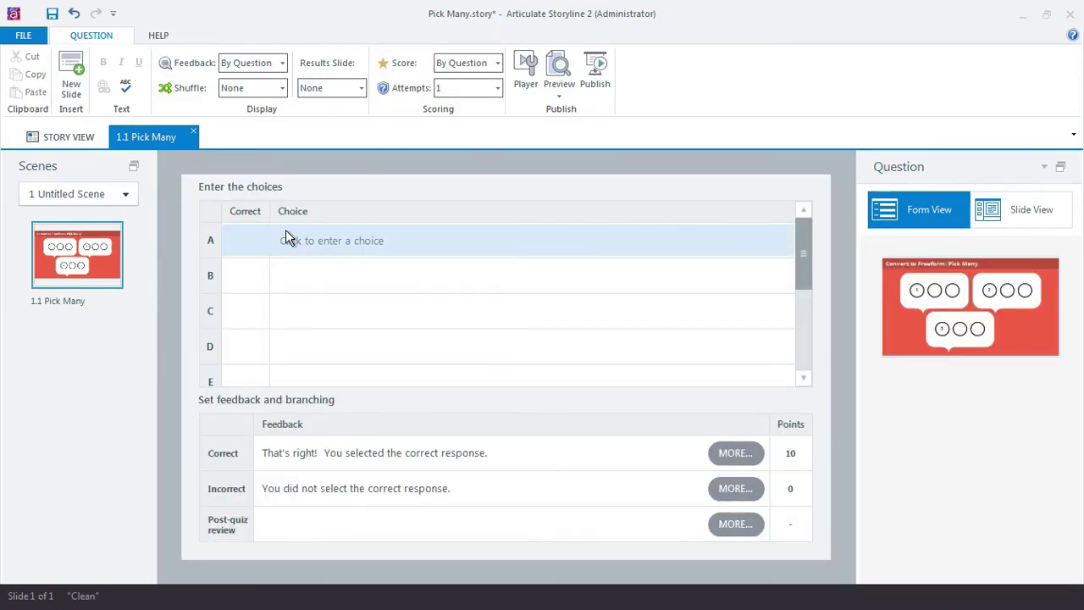
# Set choices A–C to 1-Choice-1, 2-Choice-1 and 3-Choice-1, and mark all three correct.
pyautogui.click(384, 244)
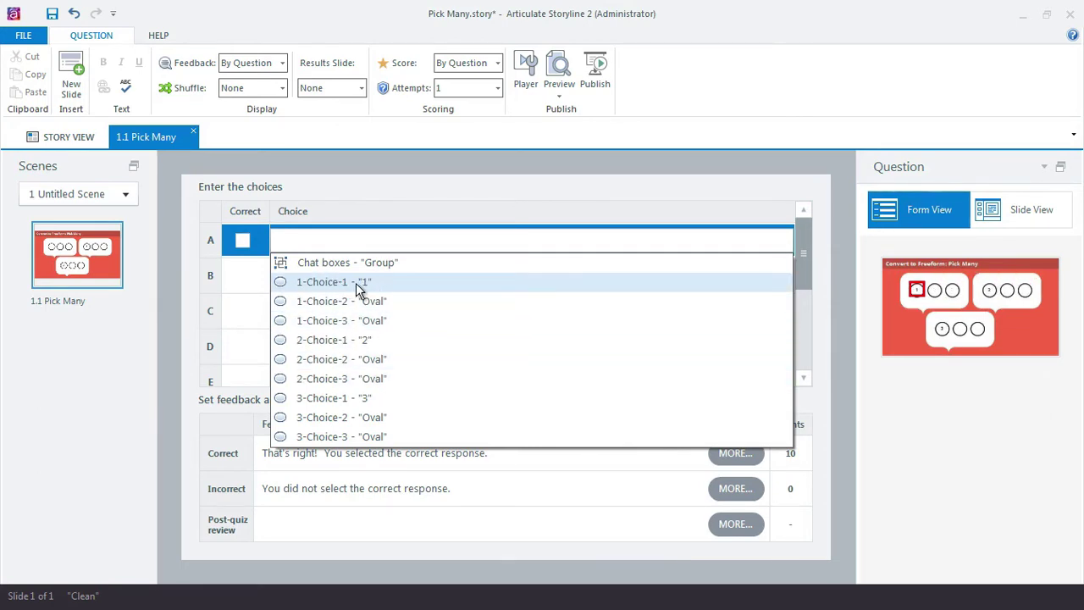
pyautogui.click(384, 281)
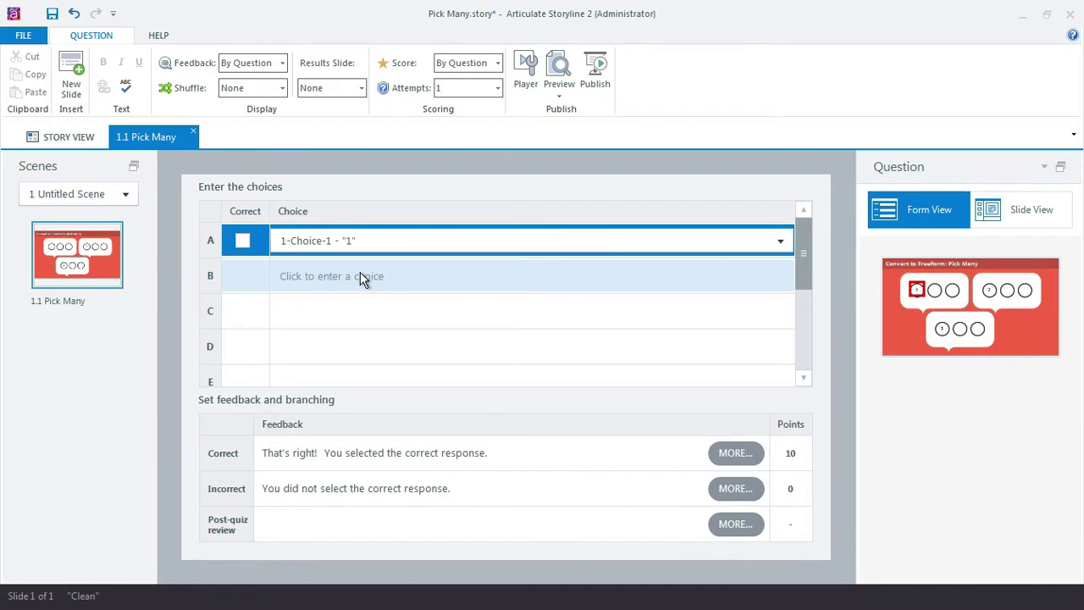
pyautogui.click(360, 276)
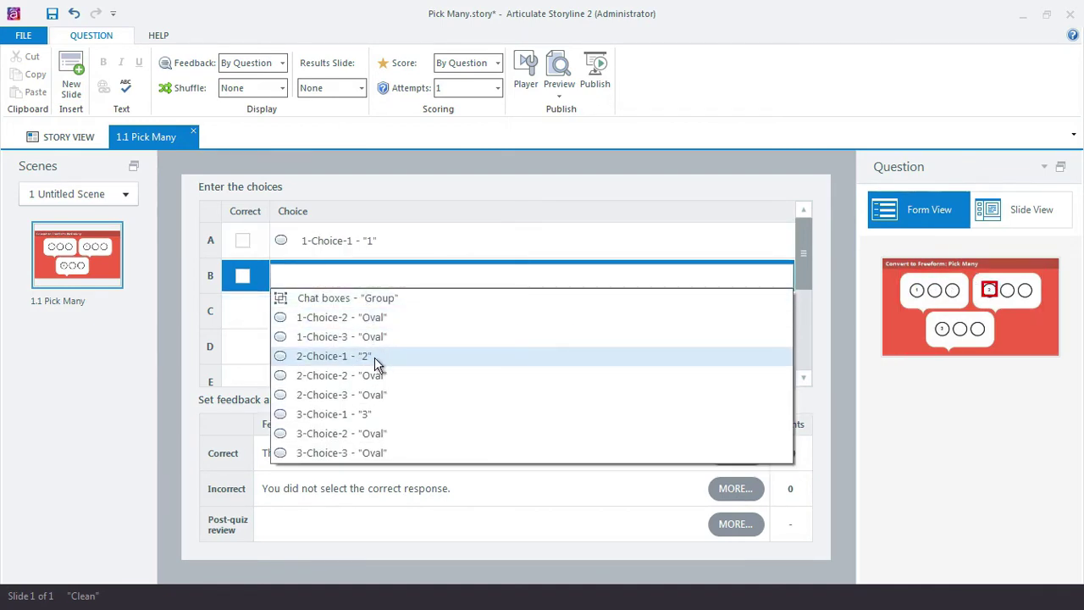
pyautogui.click(376, 356)
pyautogui.click(374, 313)
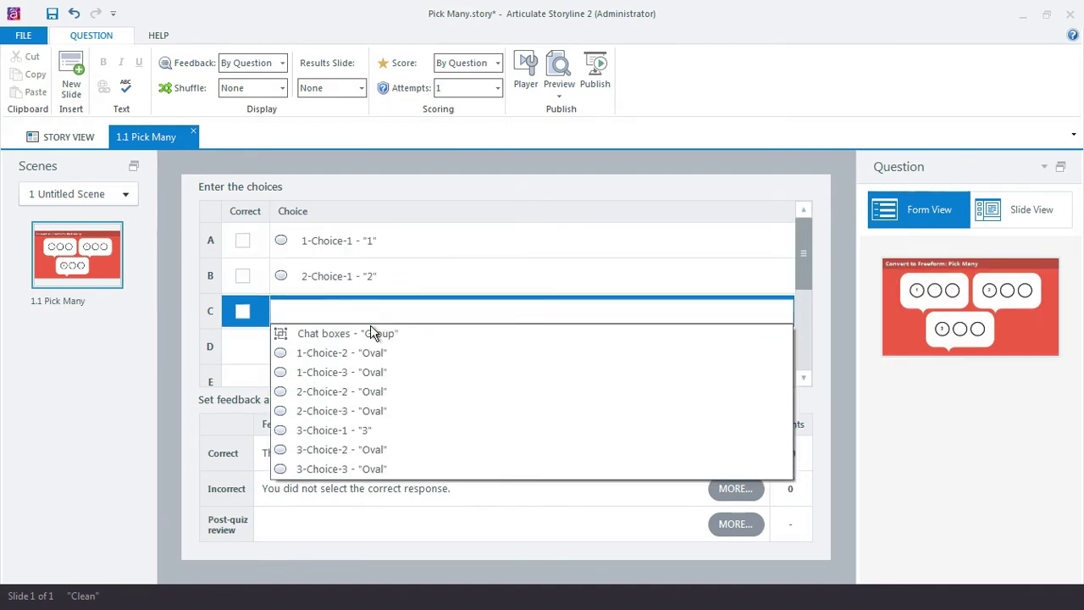
pyautogui.click(379, 430)
pyautogui.click(242, 241)
pyautogui.click(243, 275)
pyautogui.click(242, 311)
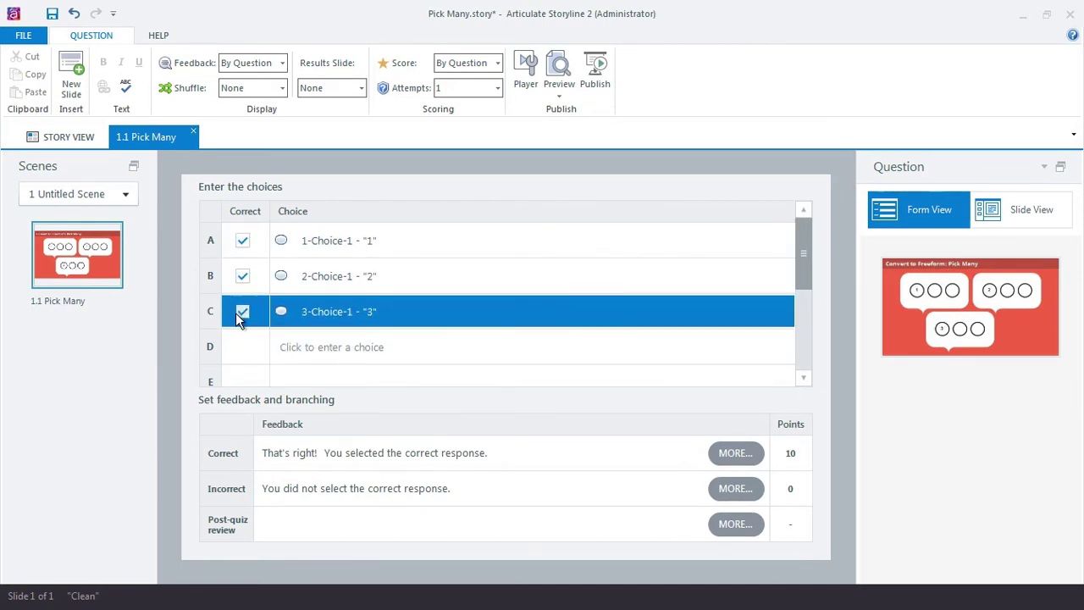
# Set choices D, E and F to 1-Choice-2, 1-Choice-3 and 2-Choice-2.
pyautogui.click(313, 354)
pyautogui.click(327, 387)
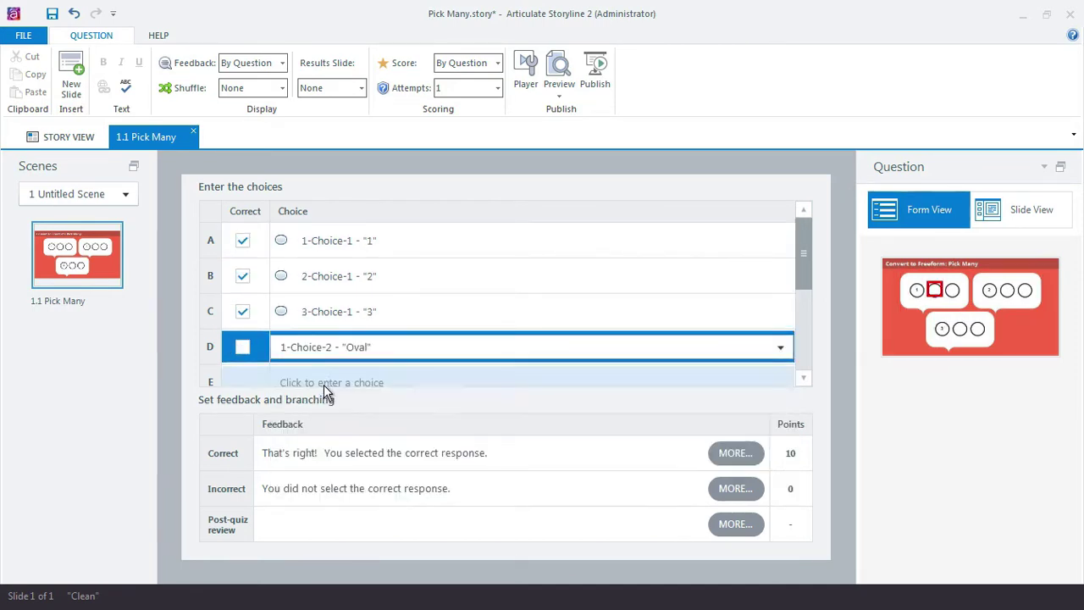
pyautogui.moveTo(805, 265); pyautogui.dragTo(807, 303)
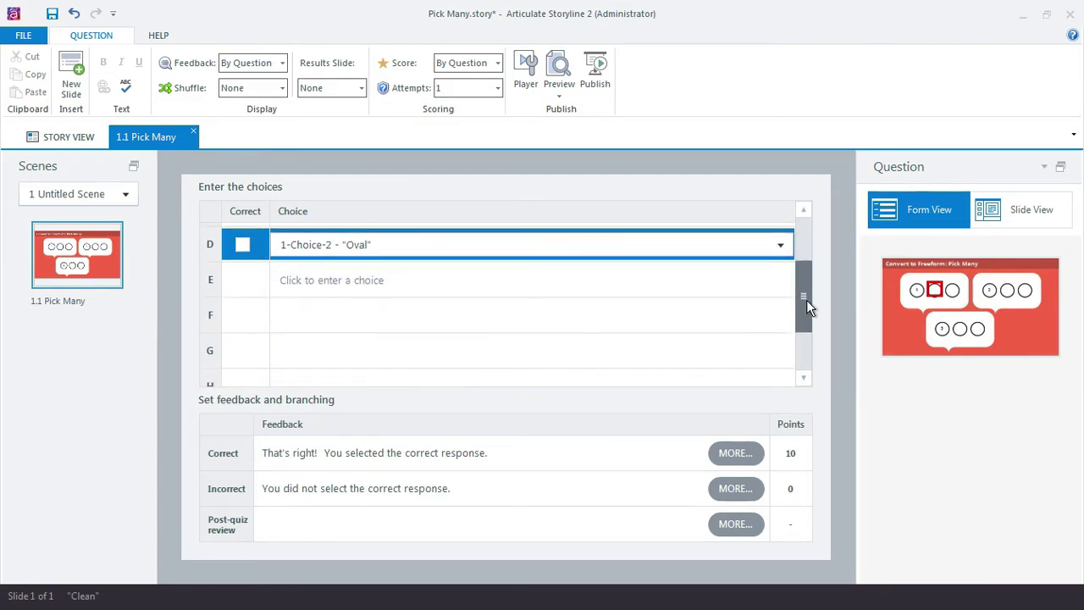
pyautogui.click(346, 282)
pyautogui.click(349, 317)
pyautogui.click(344, 310)
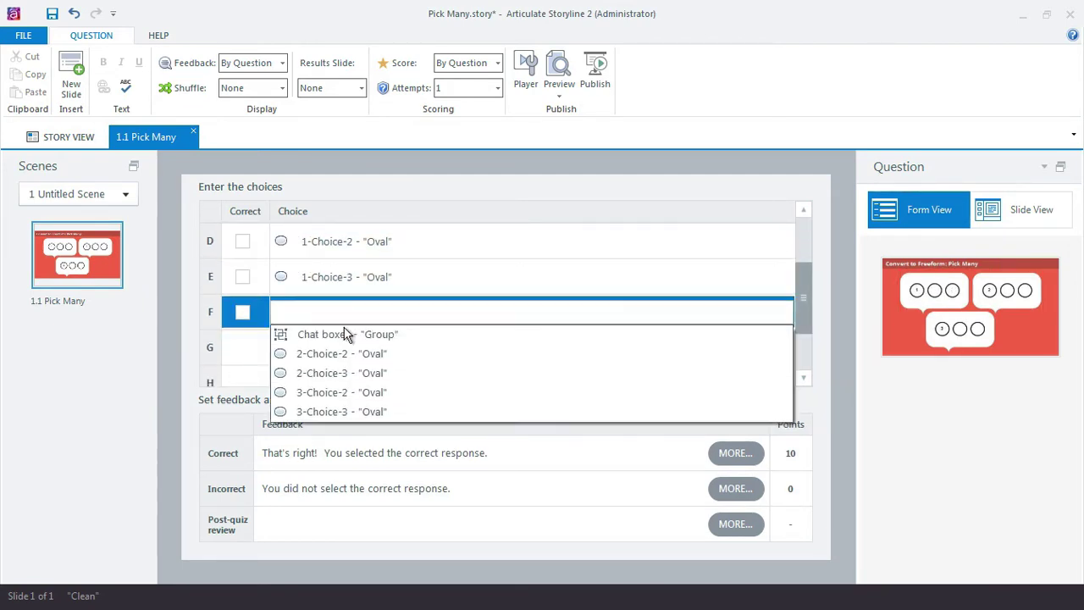
pyautogui.click(358, 353)
# Set choices G, H and I to 2-Choice-3, 3-Choice-2 and 3-Choice-3.
pyautogui.click(353, 349)
pyautogui.click(370, 388)
pyautogui.click(372, 379)
pyautogui.click(379, 410)
pyautogui.moveTo(801, 326); pyautogui.dragTo(795, 357)
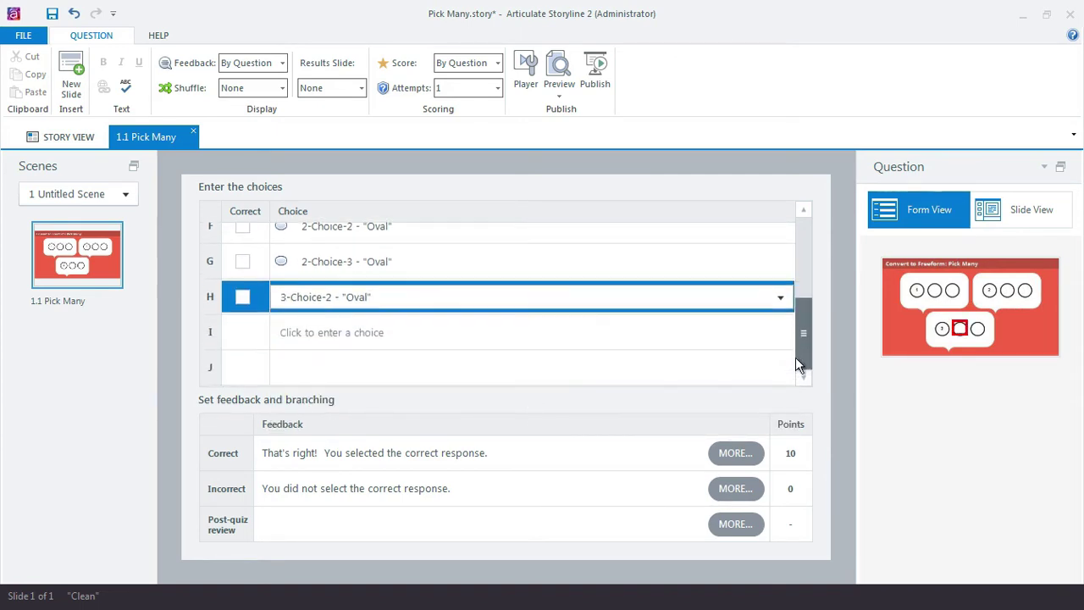
pyautogui.click(386, 332)
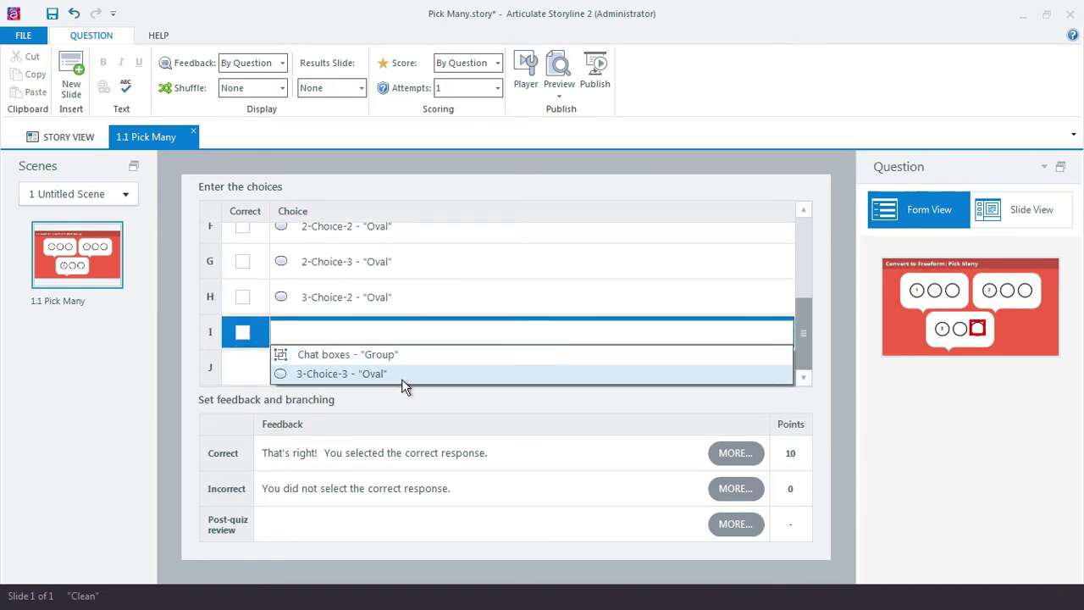
pyautogui.click(401, 378)
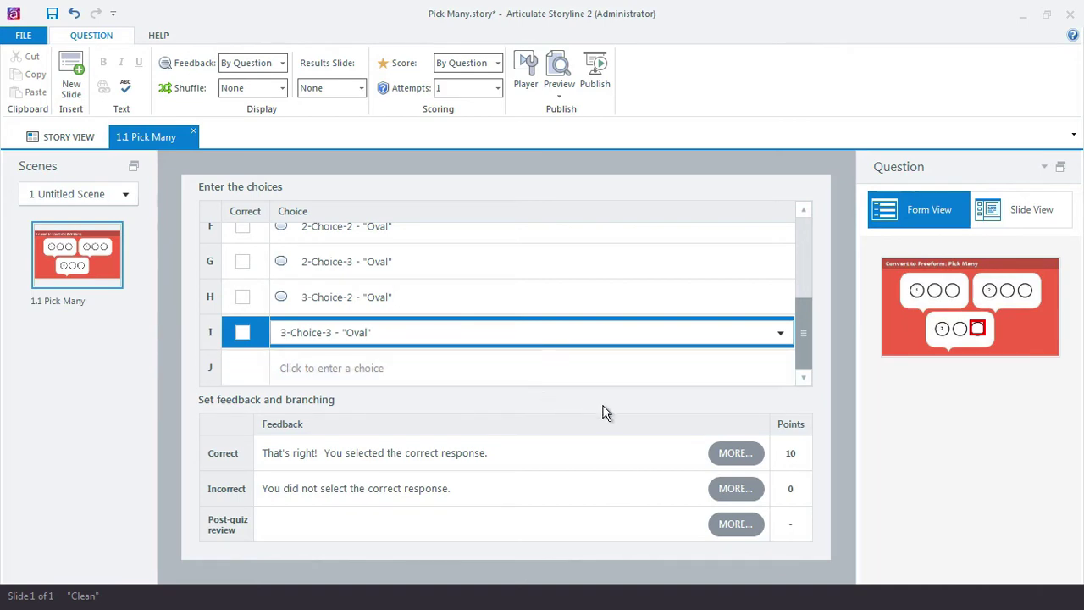
# In Slide View, select circle 1 and compare its Normal and Selected states in the timeline.
pyautogui.click(1029, 212)
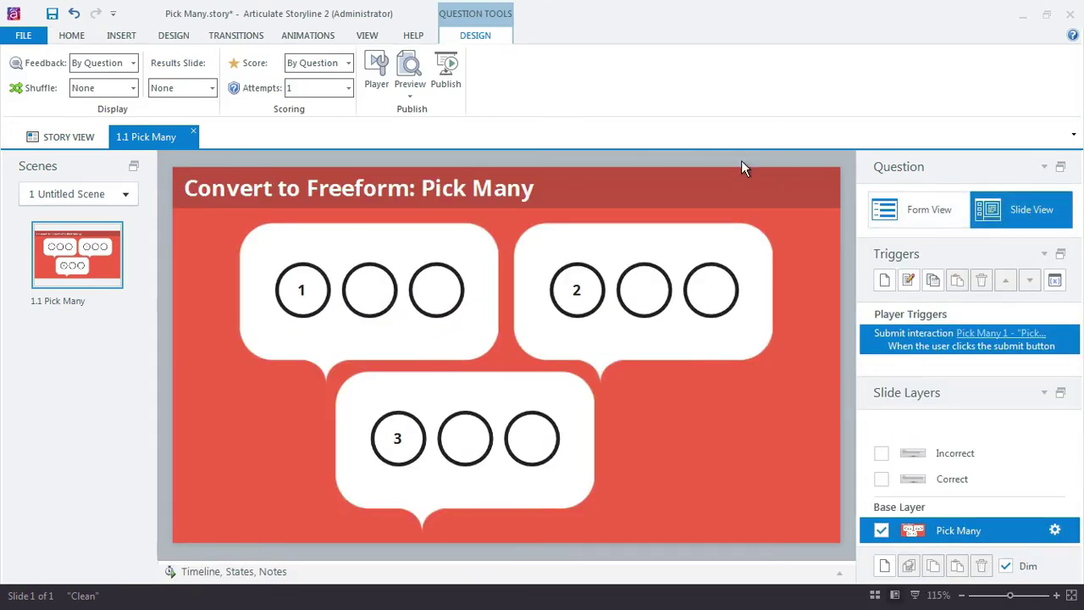
pyautogui.click(300, 310)
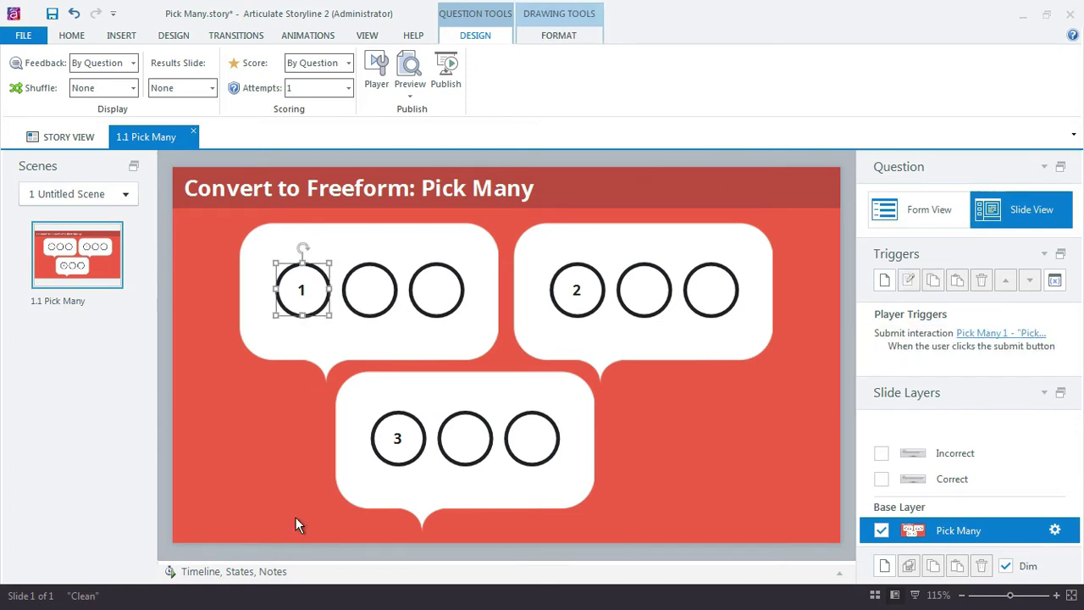
pyautogui.click(236, 573)
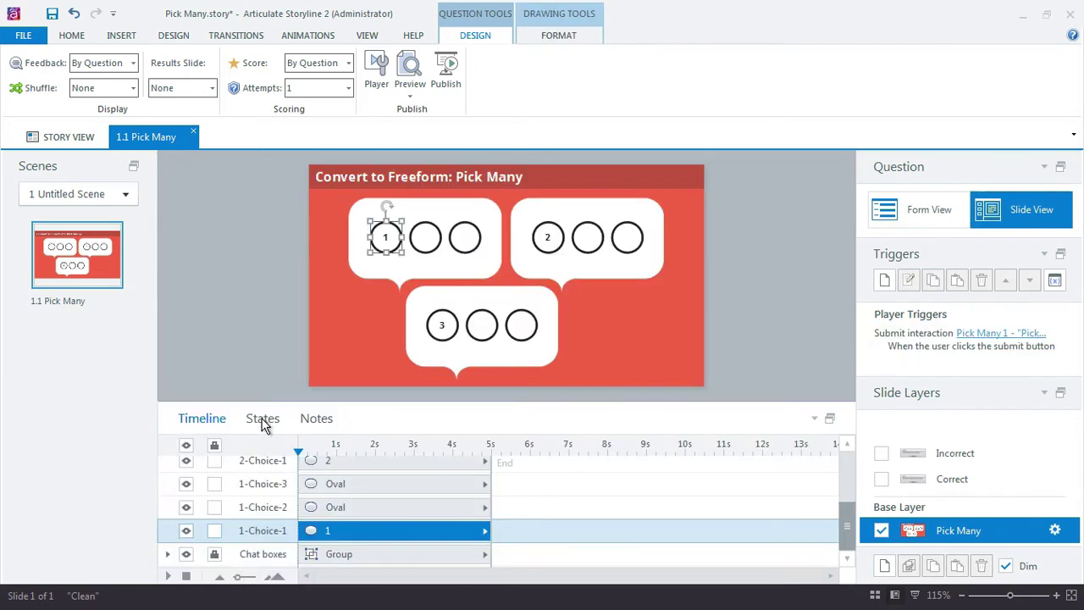
pyautogui.click(261, 421)
pyautogui.click(326, 531)
pyautogui.click(224, 513)
pyautogui.click(339, 517)
pyautogui.click(266, 519)
pyautogui.click(335, 521)
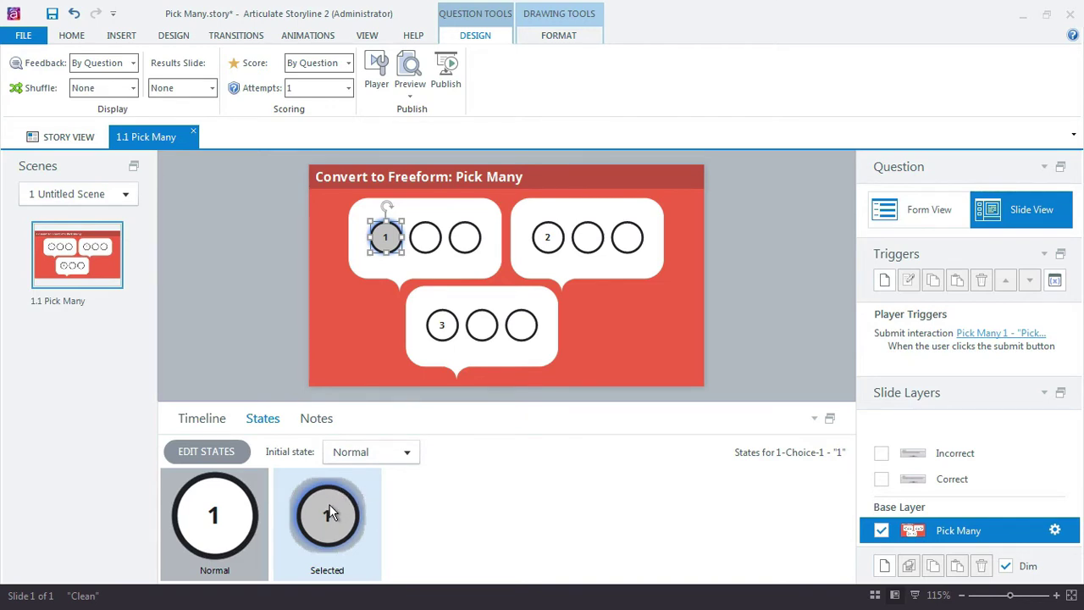
# Edit circle 1's Selected state to use Shape Effect > Glow > No Glow.
pyautogui.click(333, 512)
pyautogui.doubleClick(333, 513)
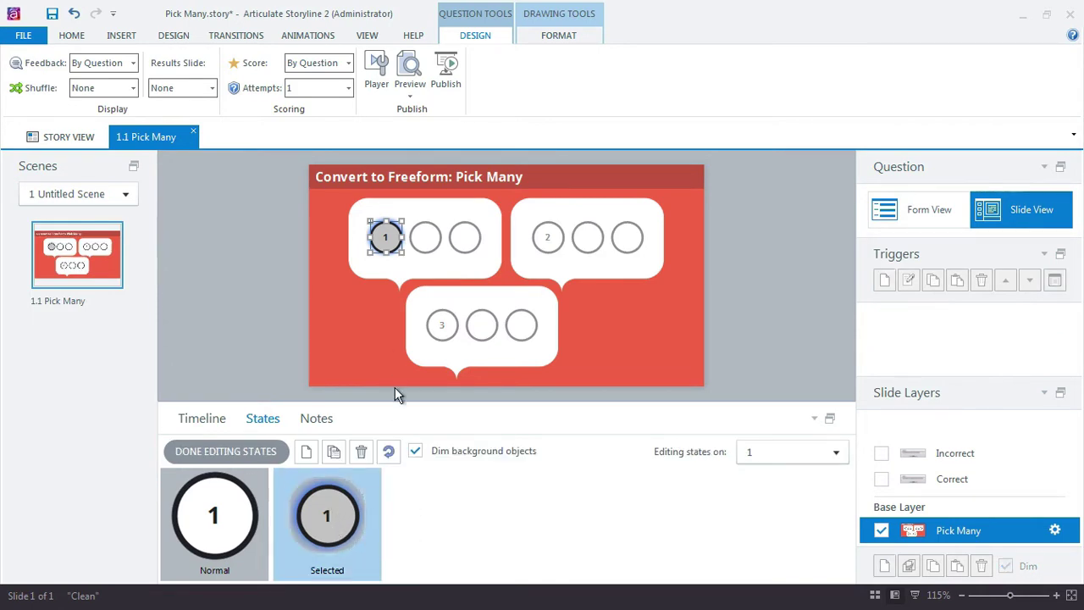
pyautogui.click(562, 36)
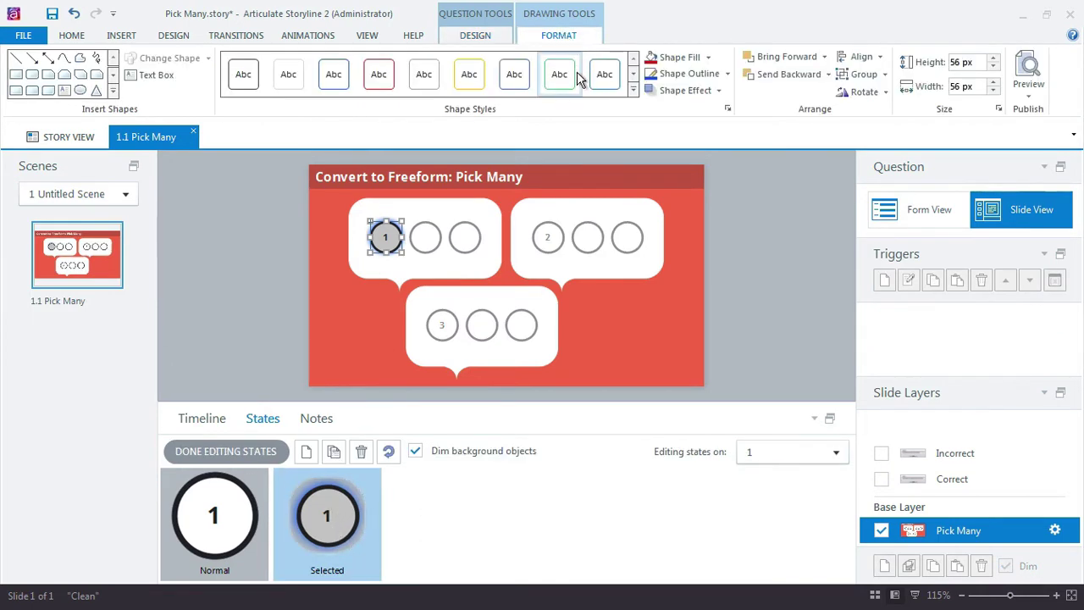
pyautogui.click(718, 92)
pyautogui.moveTo(697, 186)
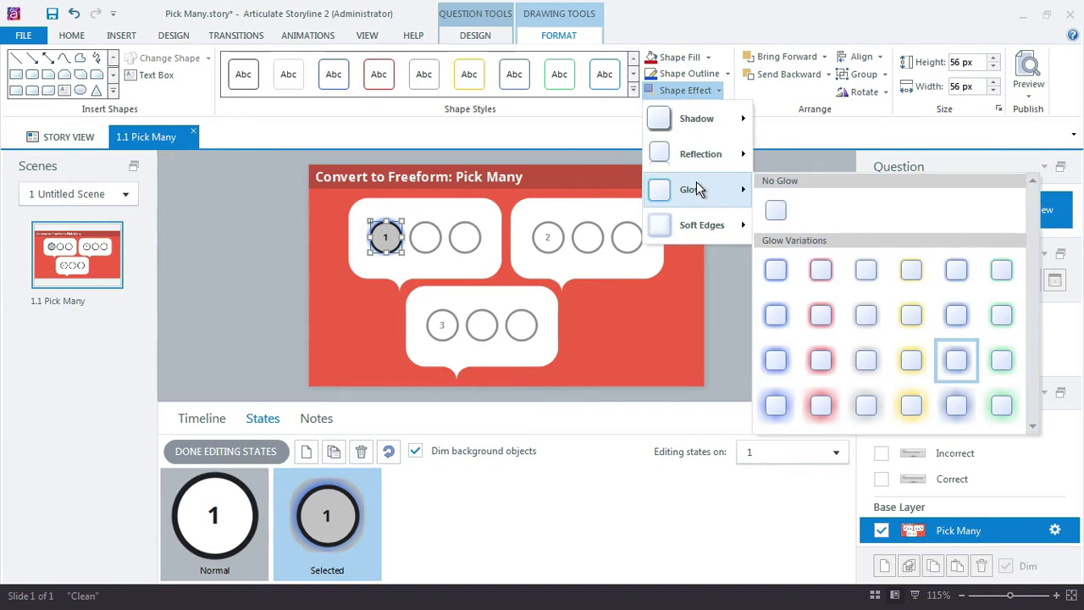
pyautogui.click(777, 211)
pyautogui.click(213, 529)
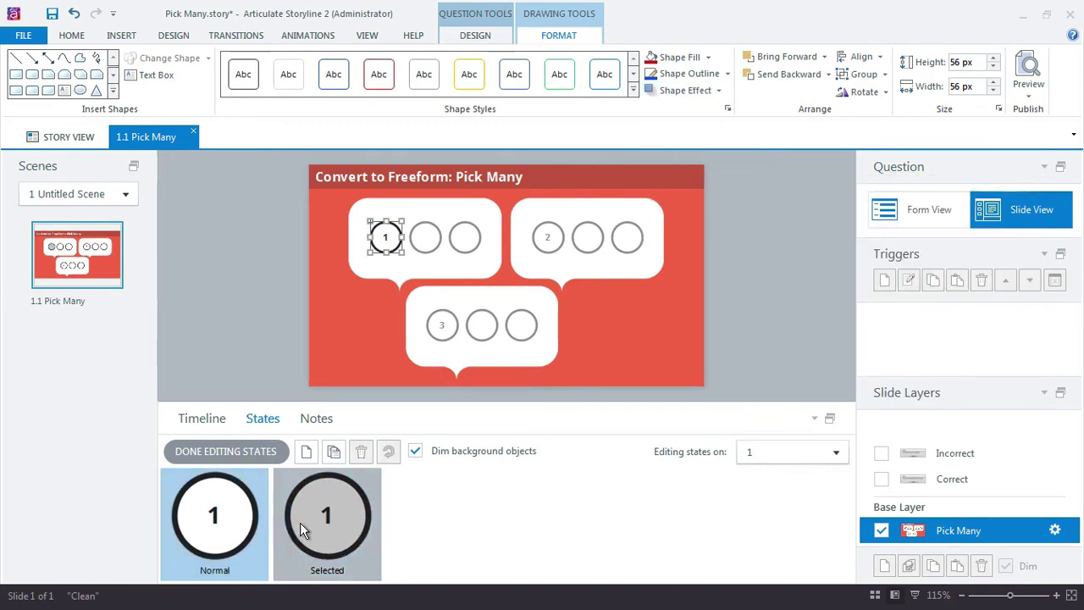
pyautogui.click(318, 520)
pyautogui.click(251, 451)
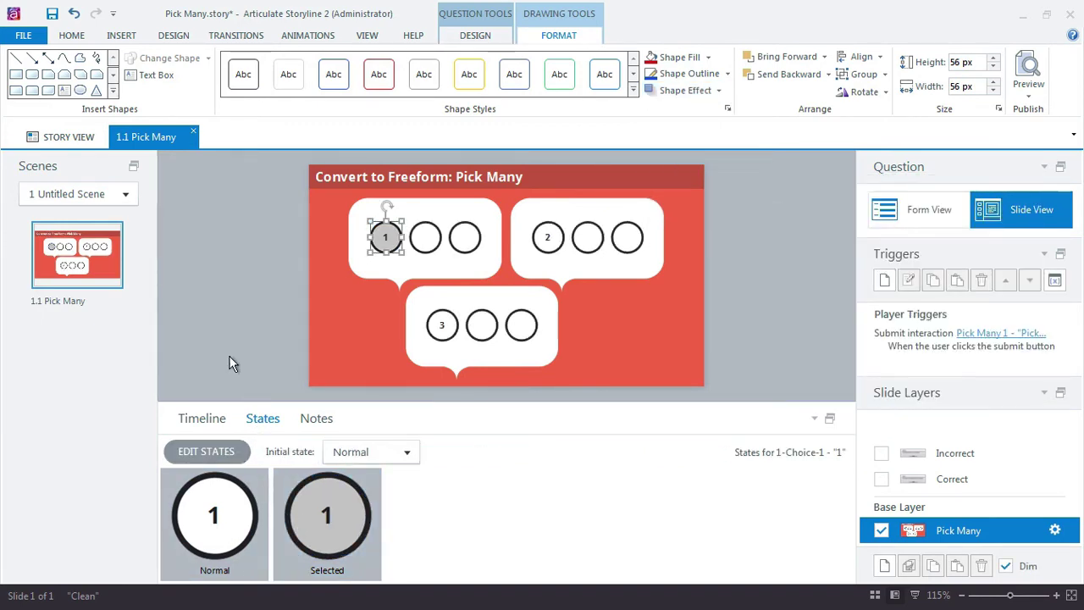
# Format-paint circle 1's look onto the other eight circles, then preview the slide.
pyautogui.click(73, 36)
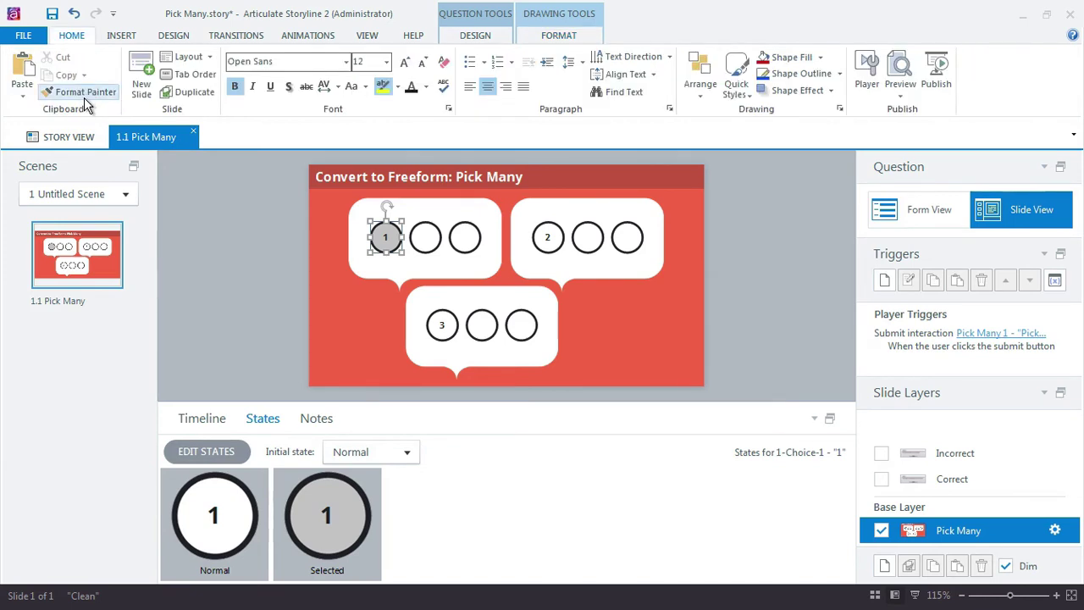
pyautogui.click(83, 93)
pyautogui.click(426, 240)
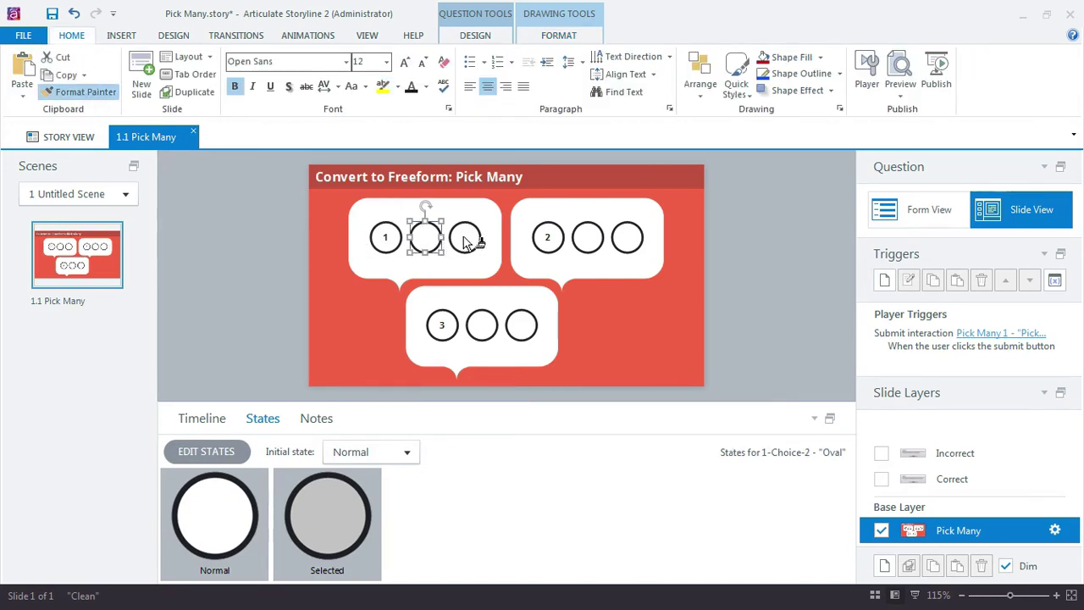
pyautogui.click(464, 238)
pyautogui.click(481, 326)
pyautogui.click(457, 329)
pyautogui.click(521, 327)
pyautogui.click(547, 237)
pyautogui.click(593, 241)
pyautogui.click(626, 238)
pyautogui.click(118, 93)
pyautogui.click(898, 69)
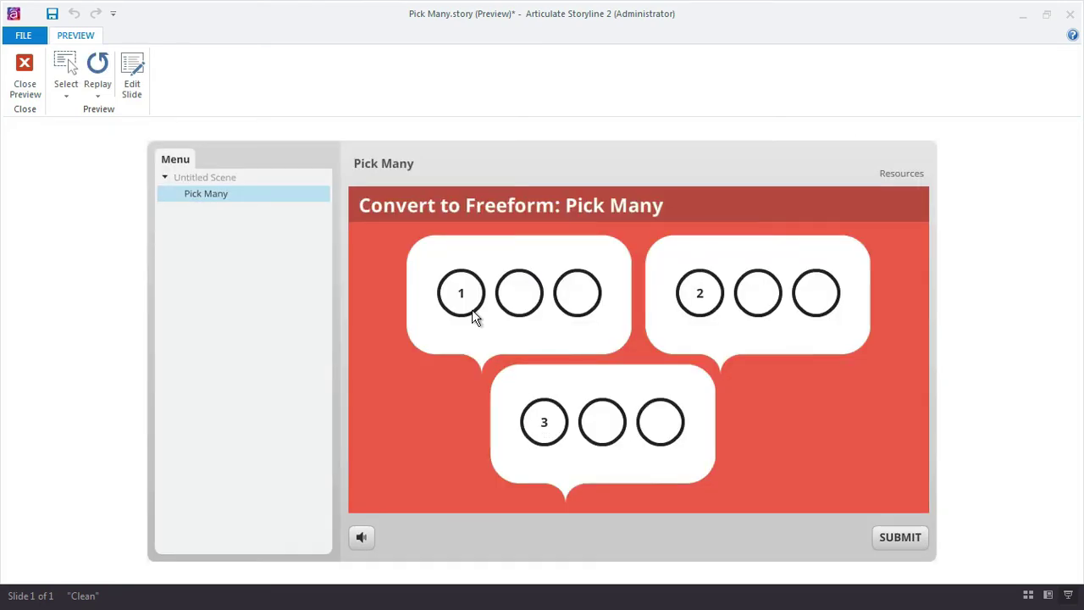
# In the preview, select all six circles in bubbles 1 and 2, and toggle bubble 3's circles on then off.
pyautogui.click(470, 307)
pyautogui.click(539, 302)
pyautogui.click(581, 305)
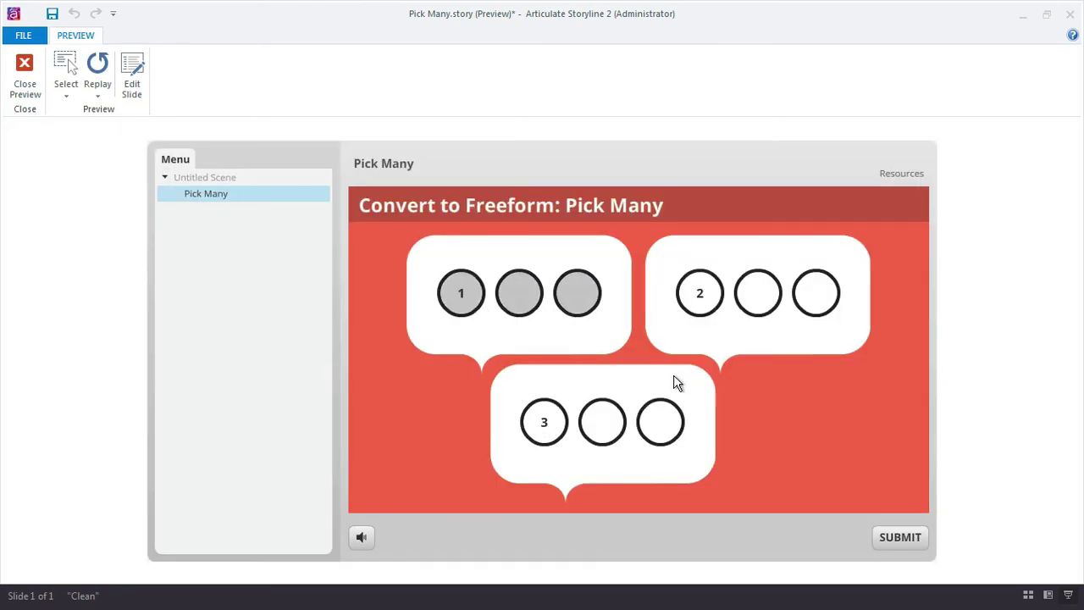
pyautogui.click(714, 298)
pyautogui.click(761, 301)
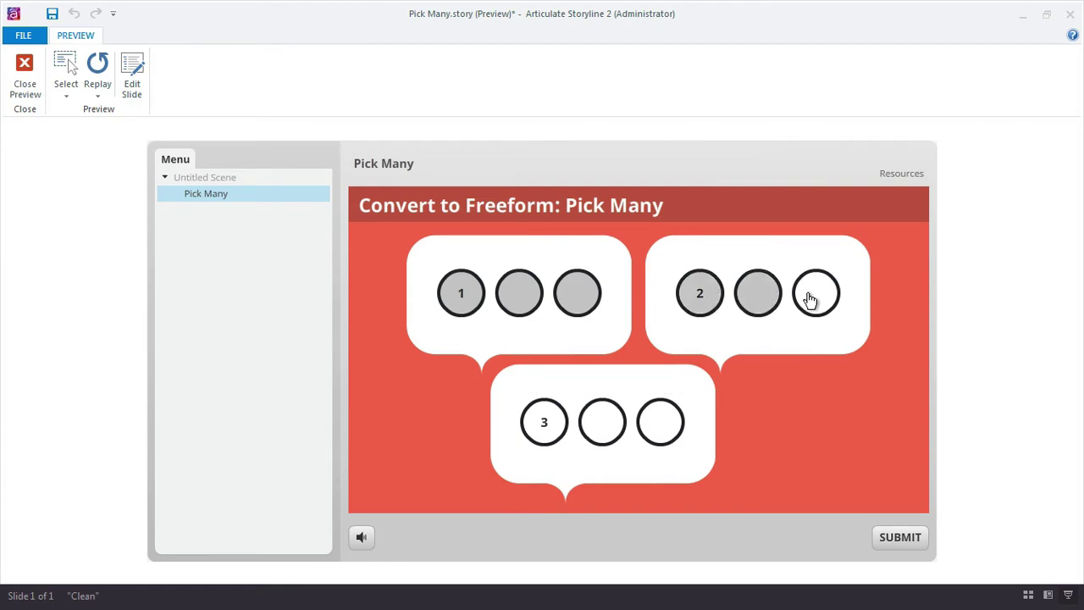
pyautogui.click(811, 301)
pyautogui.click(662, 434)
pyautogui.click(598, 437)
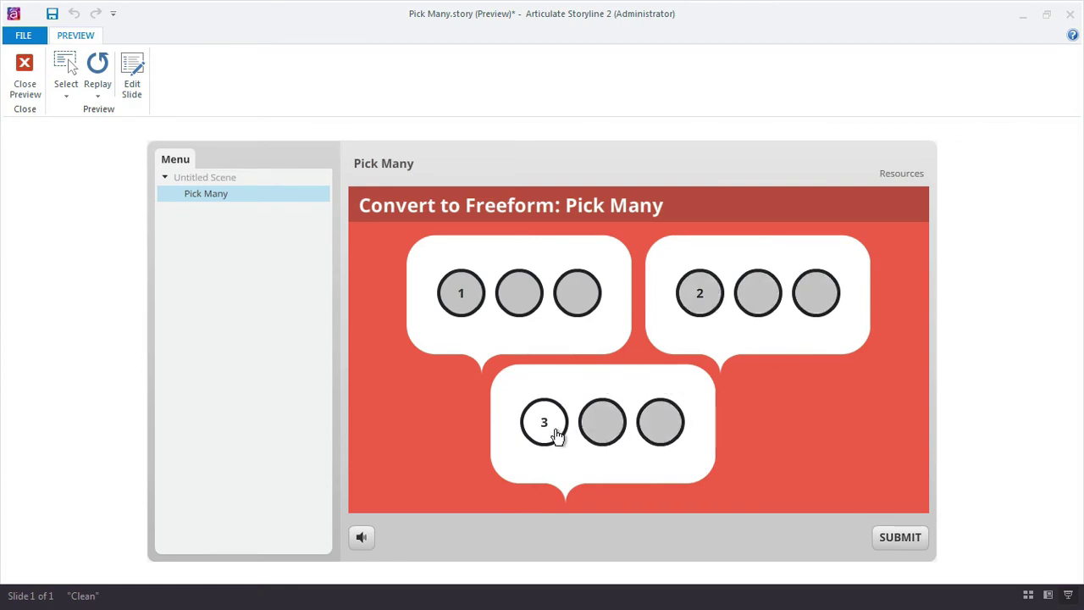
pyautogui.click(555, 435)
pyautogui.click(602, 432)
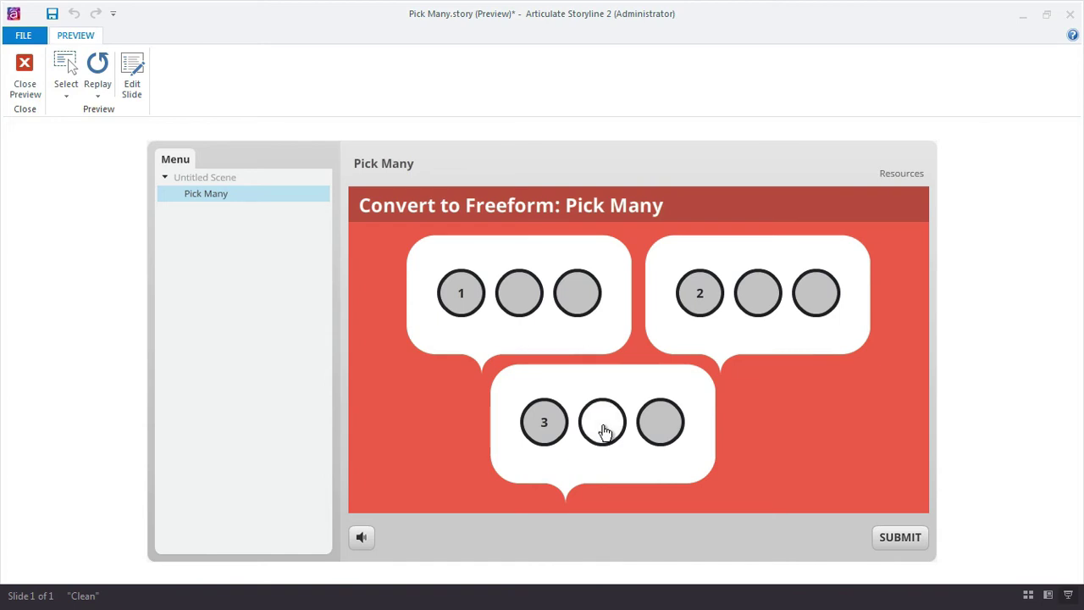
pyautogui.click(538, 436)
pyautogui.click(662, 432)
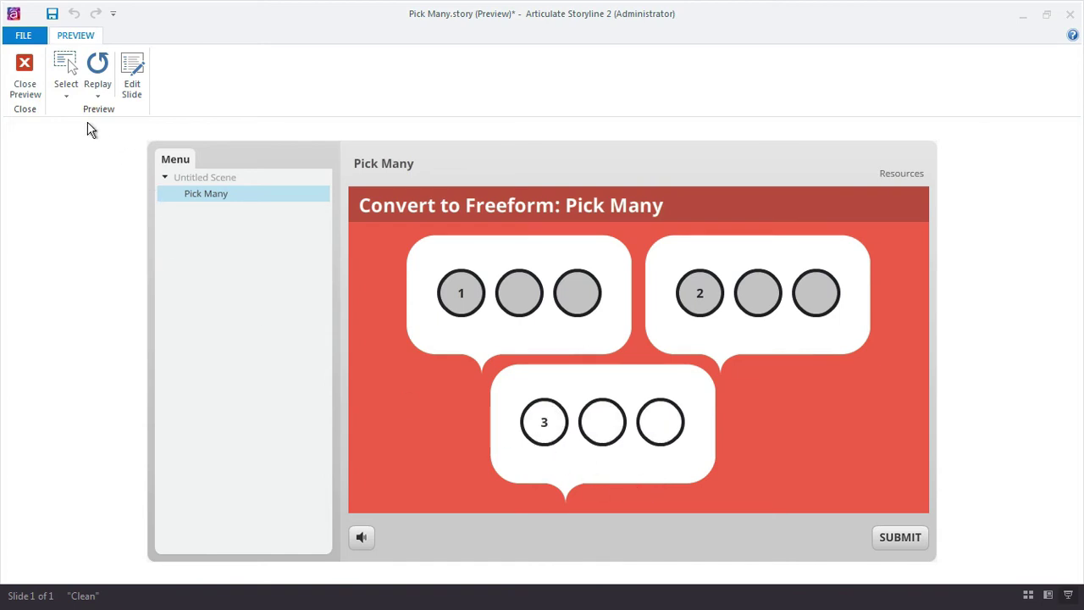
# Close the preview and assign the first bubble's three circles to Button Set 1.
pyautogui.click(25, 72)
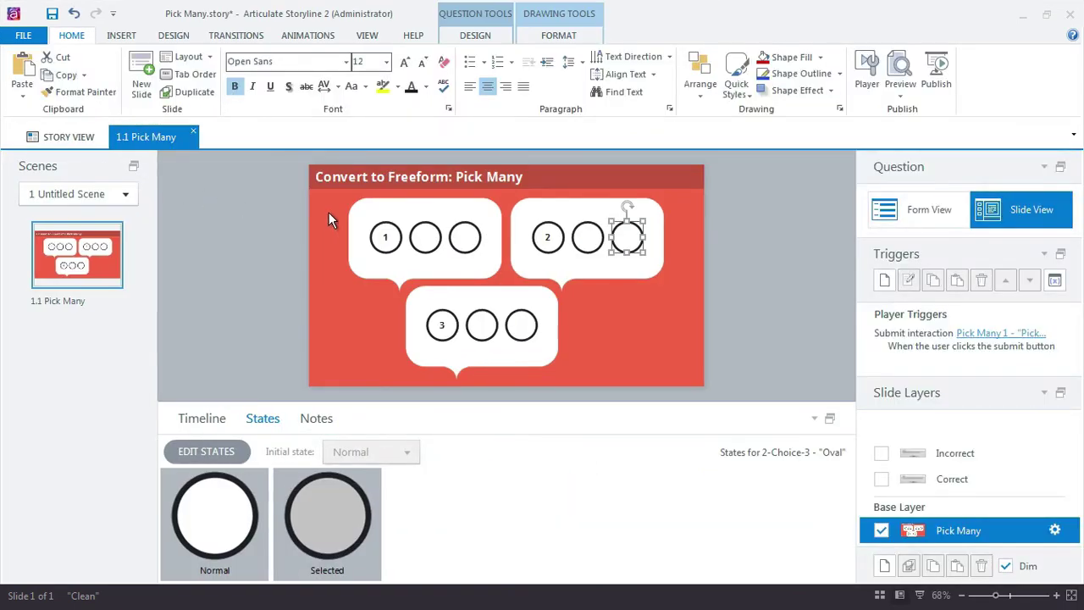
pyautogui.moveTo(326, 209); pyautogui.dragTo(499, 261)
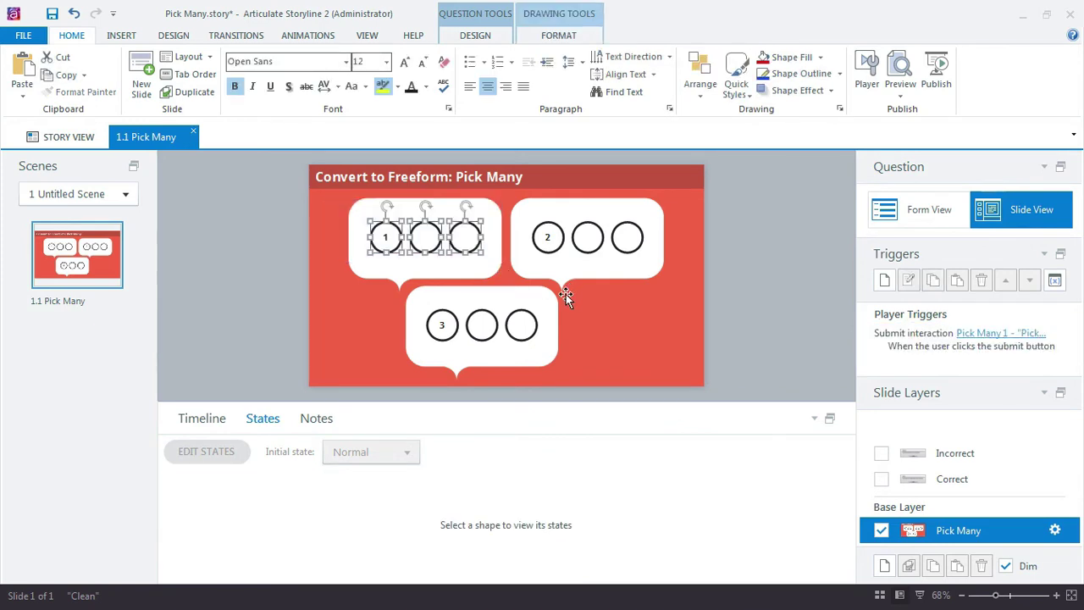
pyautogui.rightClick(458, 227)
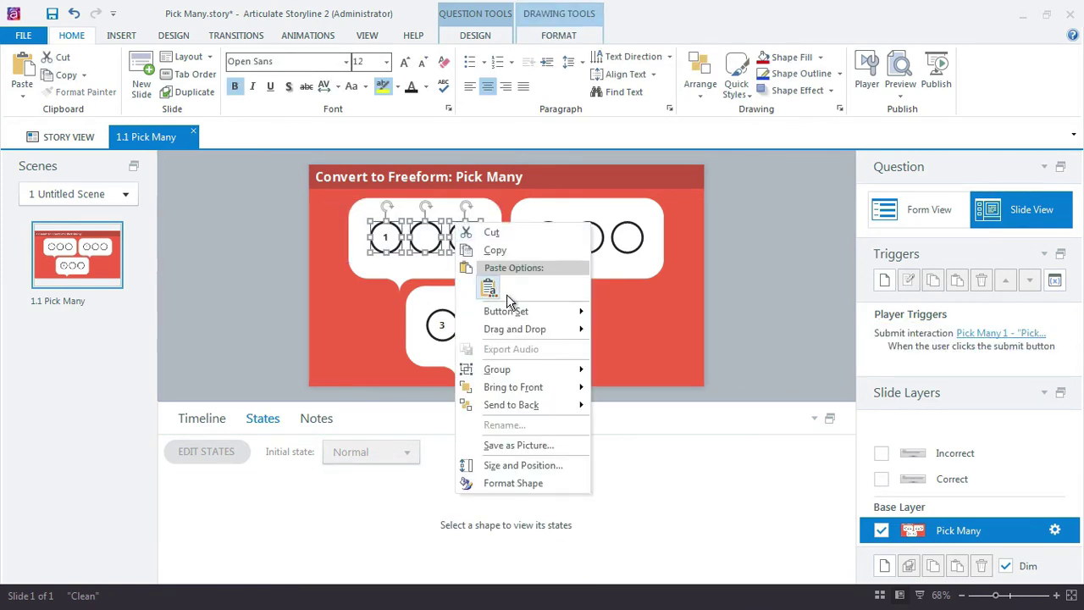
pyautogui.moveTo(512, 310)
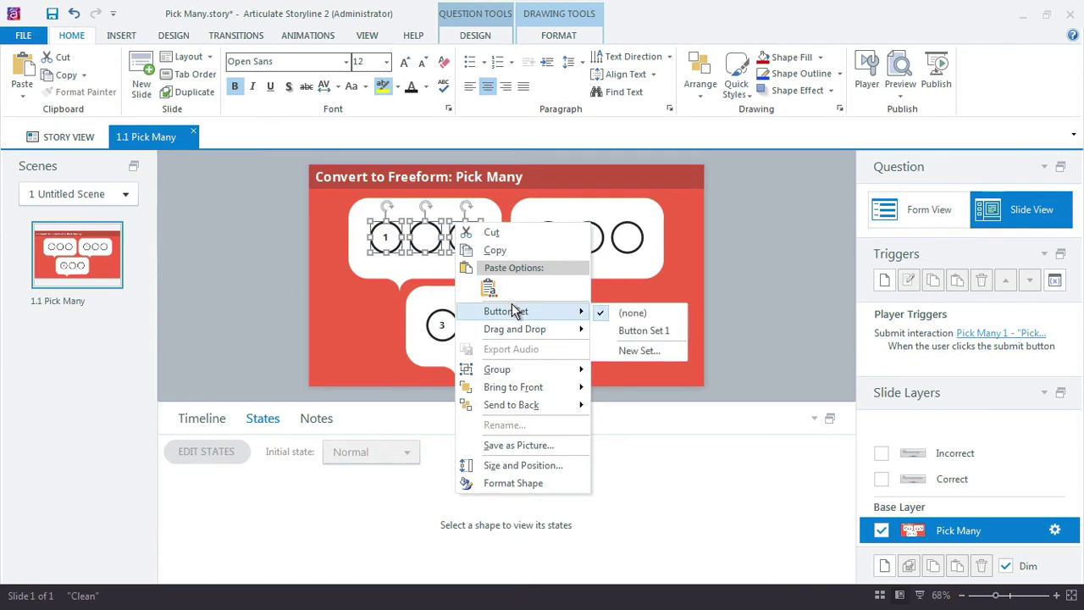
pyautogui.click(654, 330)
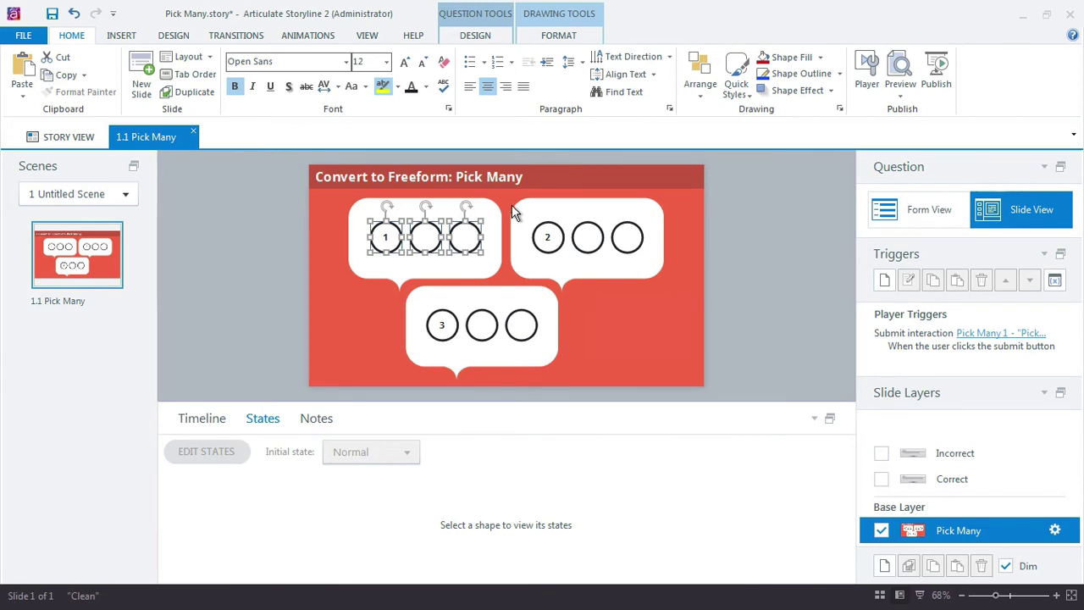
# Put the second bubble's three circles into a new button set named 'Button Set 2'.
pyautogui.moveTo(511, 204); pyautogui.dragTo(669, 269)
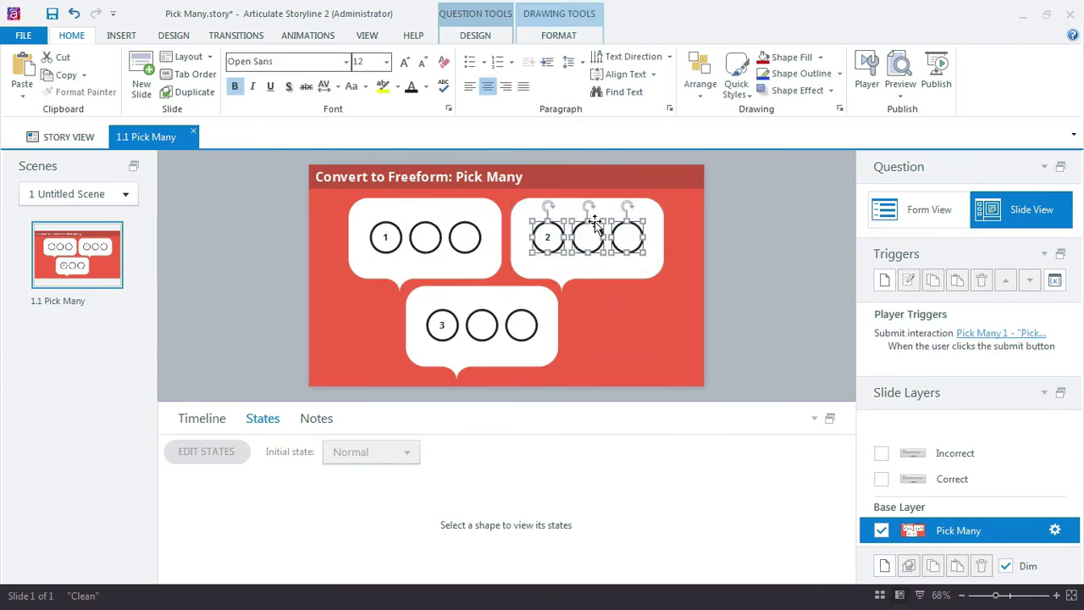
pyautogui.rightClick(595, 222)
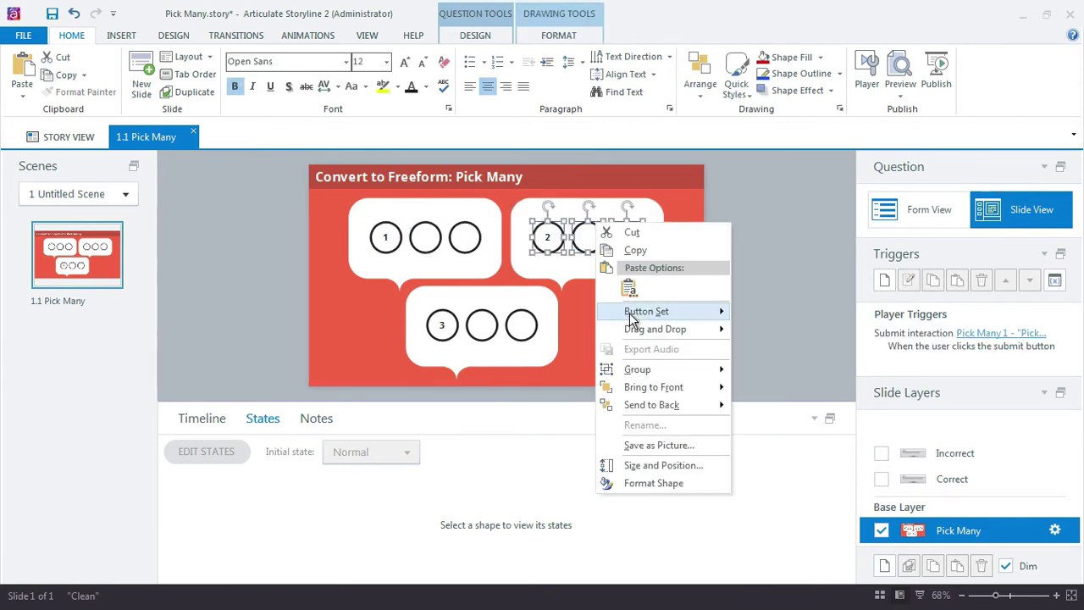
pyautogui.moveTo(629, 312)
pyautogui.click(790, 348)
pyautogui.write('Button Set 2')
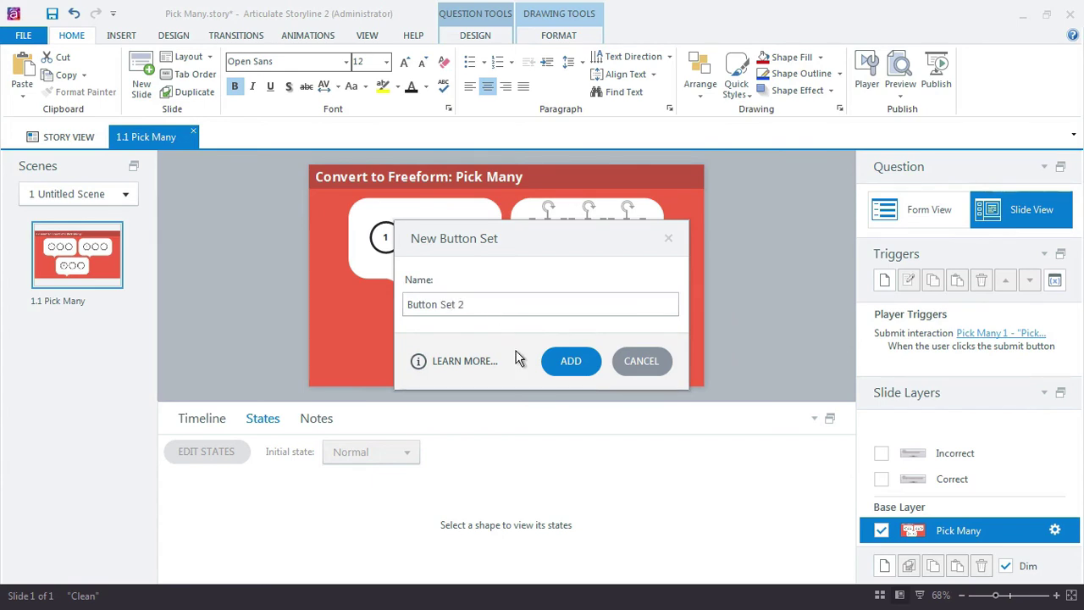
pyautogui.click(581, 362)
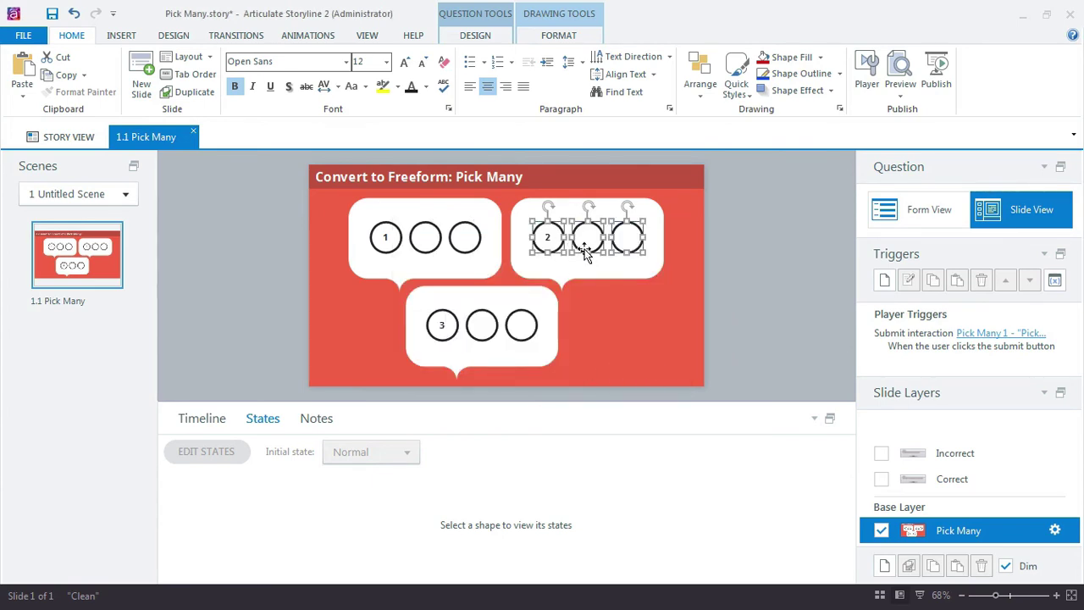
# Create a new 'Button Set 3' for the third bubble's three circles, then deselect them.
pyautogui.moveTo(574, 363); pyautogui.dragTo(404, 296)
pyautogui.rightClick(487, 311)
pyautogui.moveTo(592, 405)
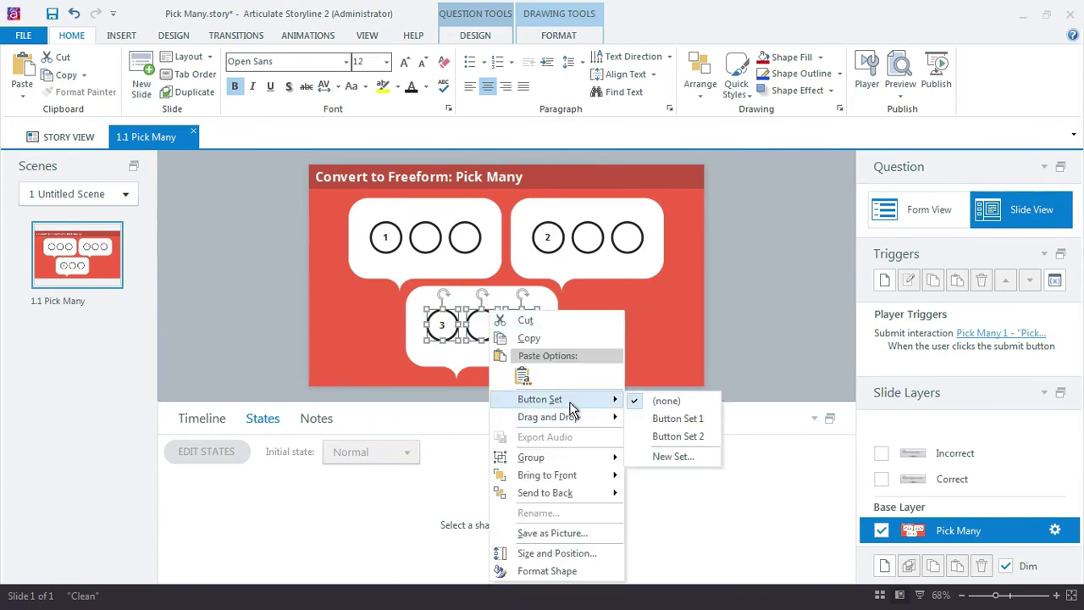
pyautogui.click(699, 456)
pyautogui.write('Button Set 3')
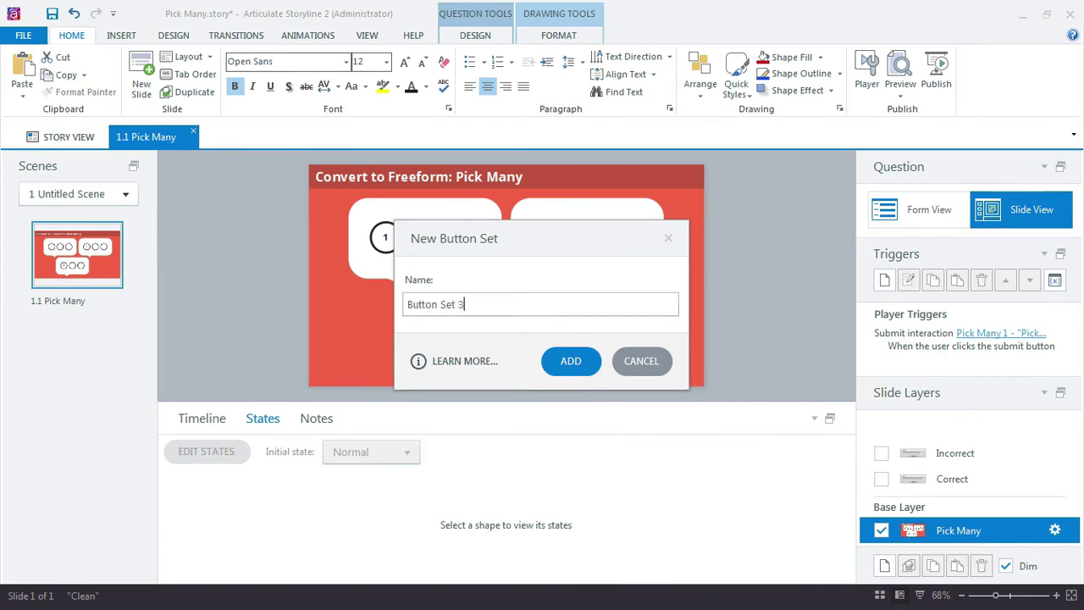
pyautogui.click(569, 366)
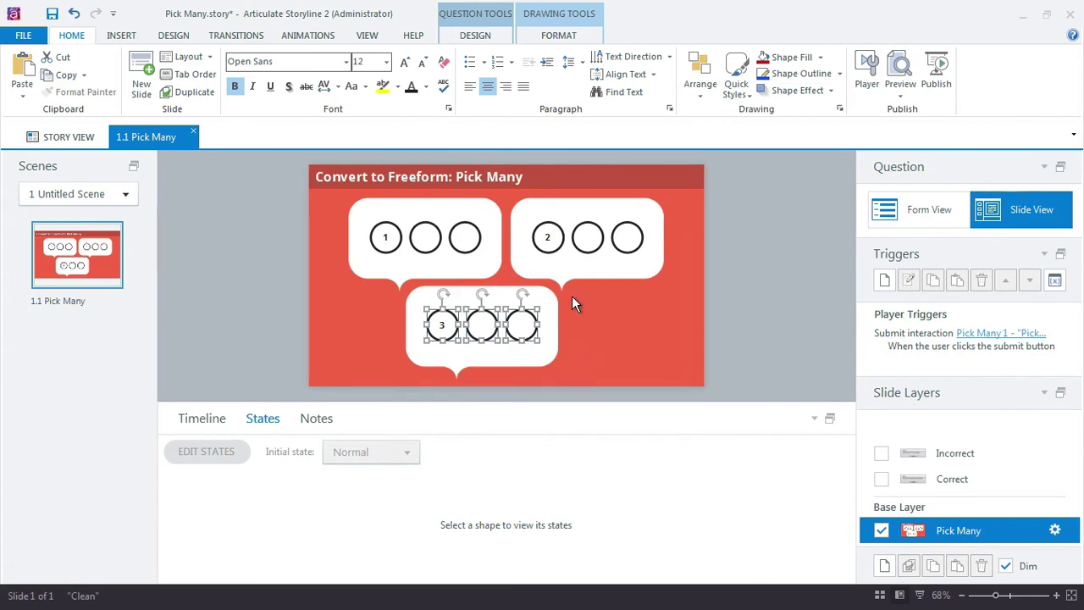
pyautogui.click(371, 278)
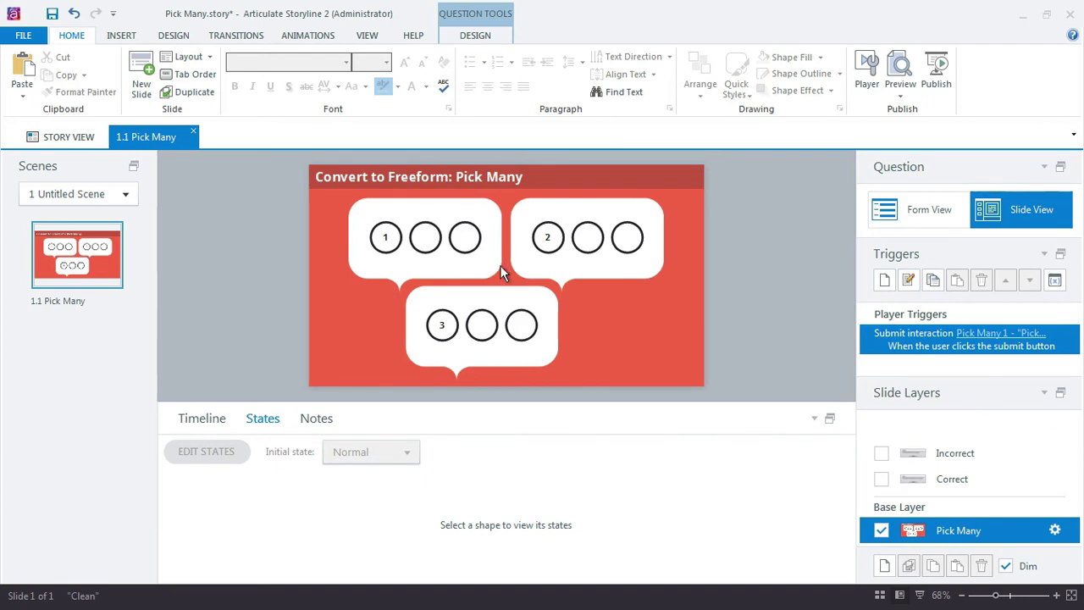
# Select numbered circles 1, 2 and 3 on the slide, then start a preview.
pyautogui.click(385, 239)
pyautogui.click(547, 237)
pyautogui.click(441, 324)
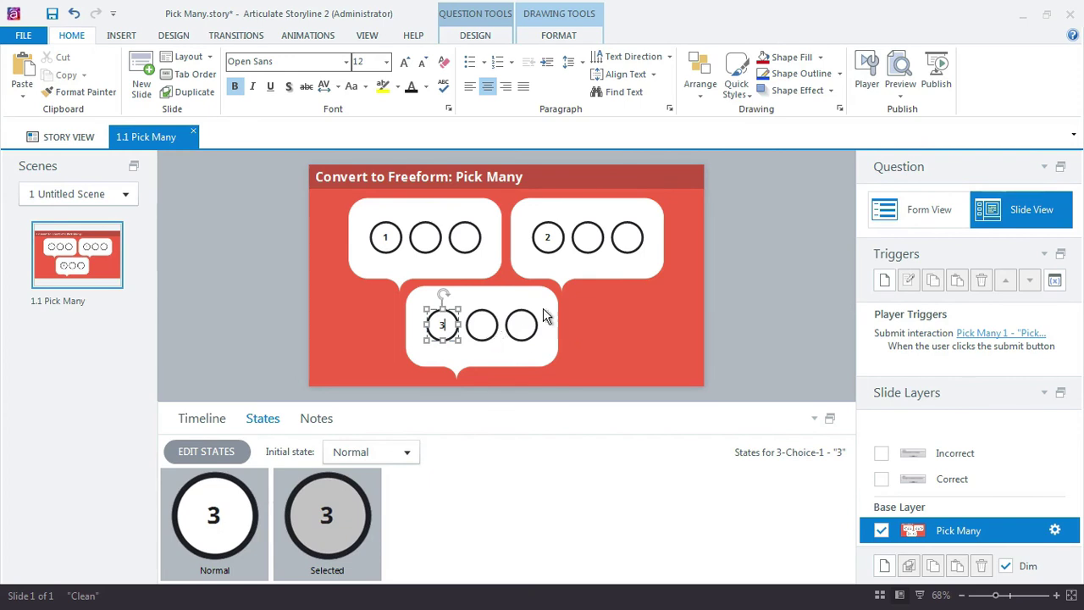
pyautogui.click(900, 67)
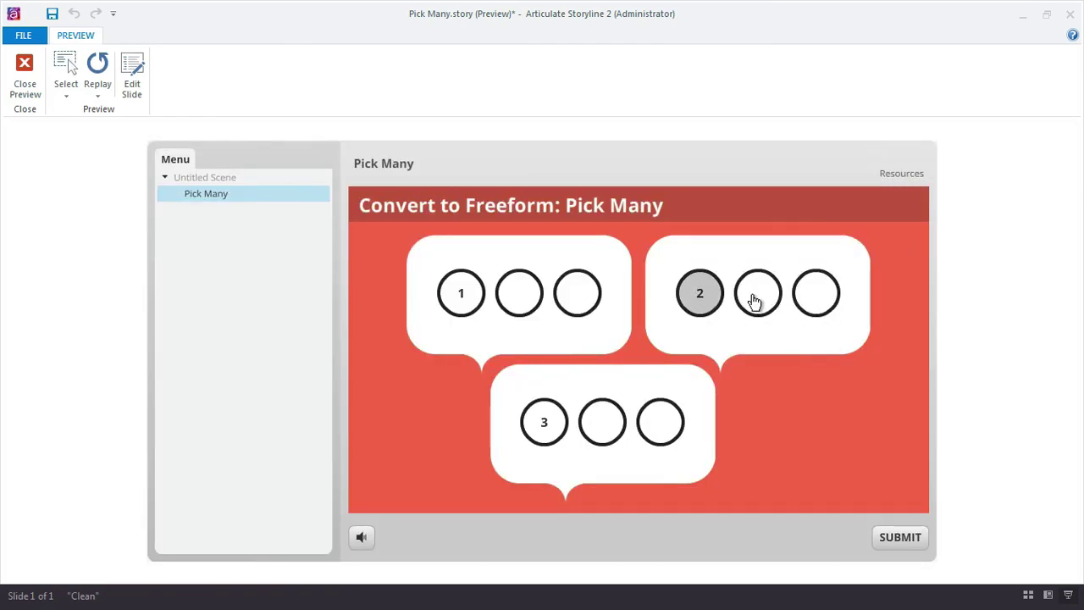
# In the preview, choose a wrong mix of circles, submit, and dismiss the Incorrect feedback.
pyautogui.click(749, 303)
pyautogui.click(569, 302)
pyautogui.click(461, 301)
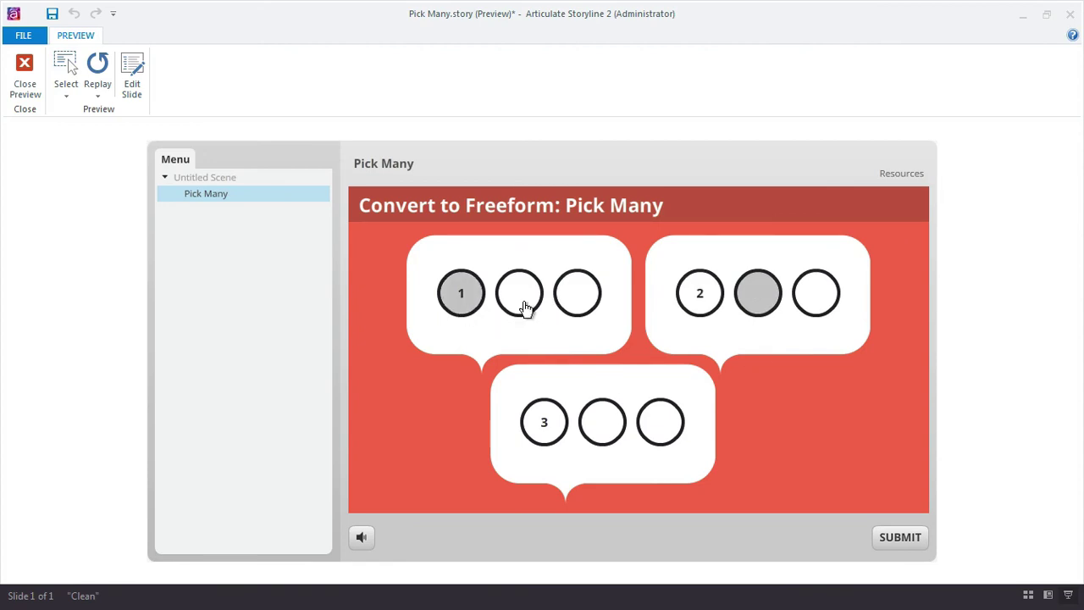
pyautogui.click(523, 303)
pyautogui.click(542, 423)
pyautogui.click(612, 436)
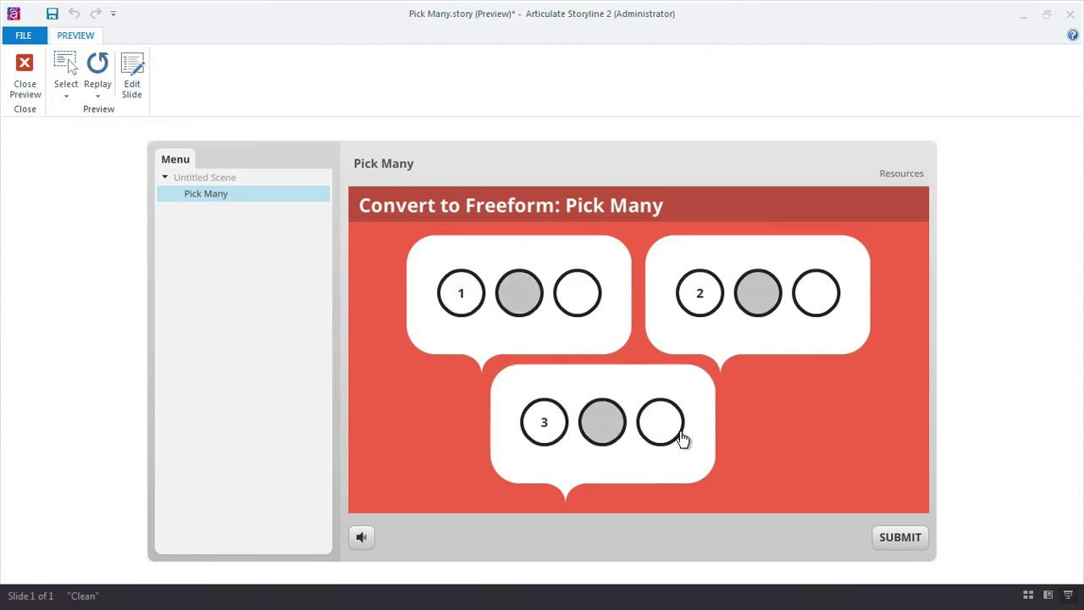
pyautogui.click(678, 437)
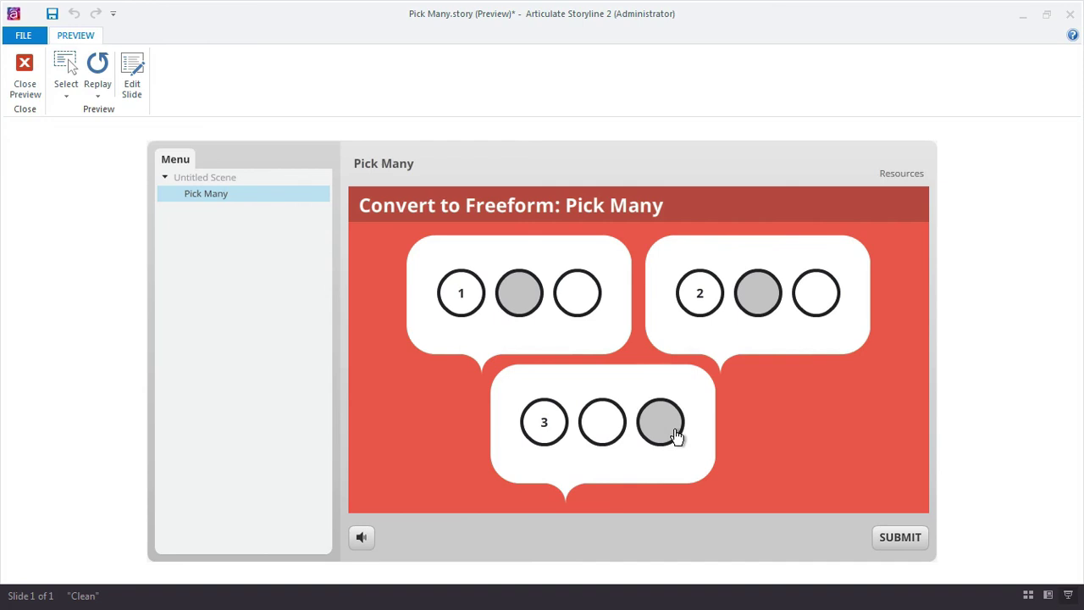
pyautogui.click(540, 423)
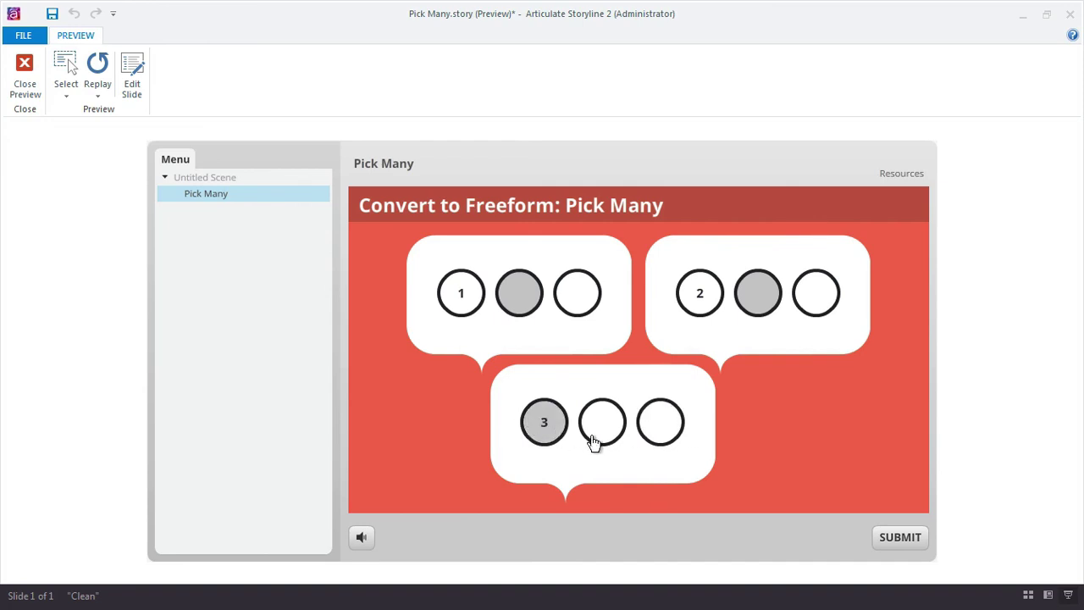
pyautogui.click(900, 539)
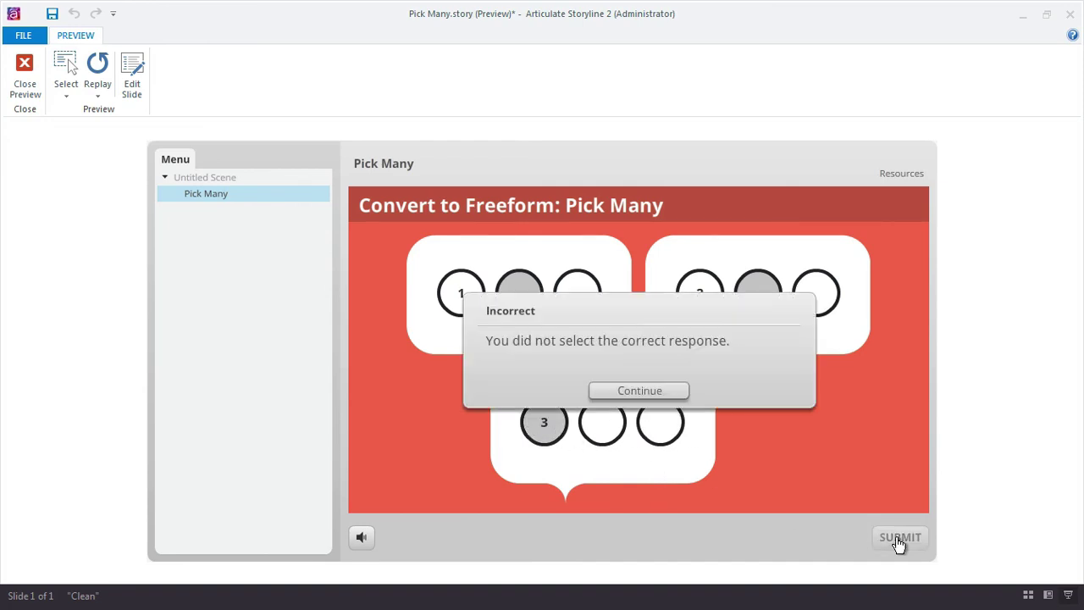
pyautogui.click(647, 398)
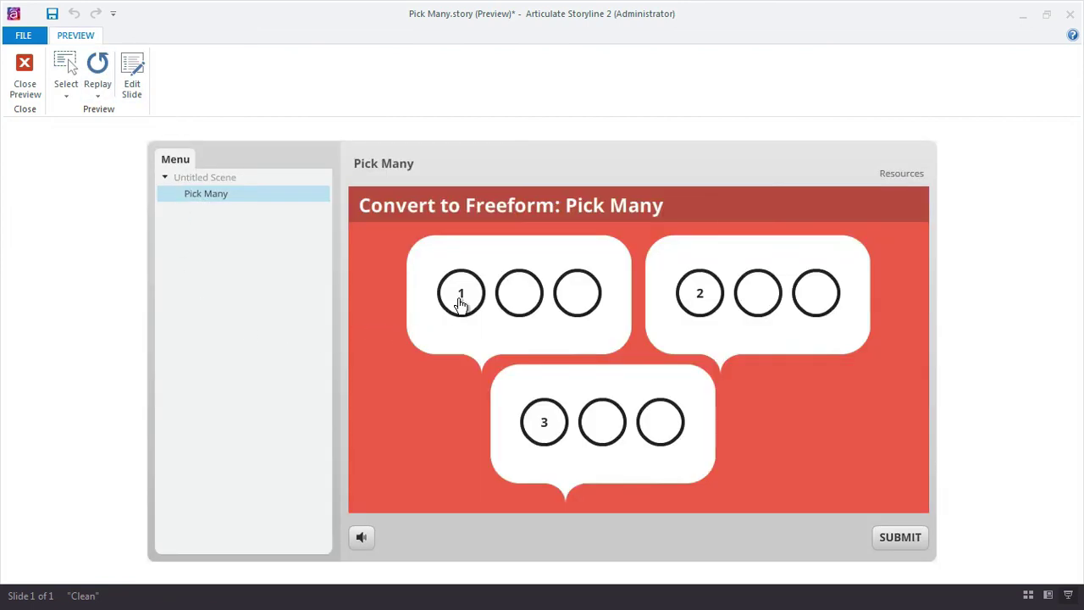
# Choose circles 1, 3 and 2, submit, and dismiss the Correct feedback.
pyautogui.click(460, 304)
pyautogui.click(555, 424)
pyautogui.click(685, 305)
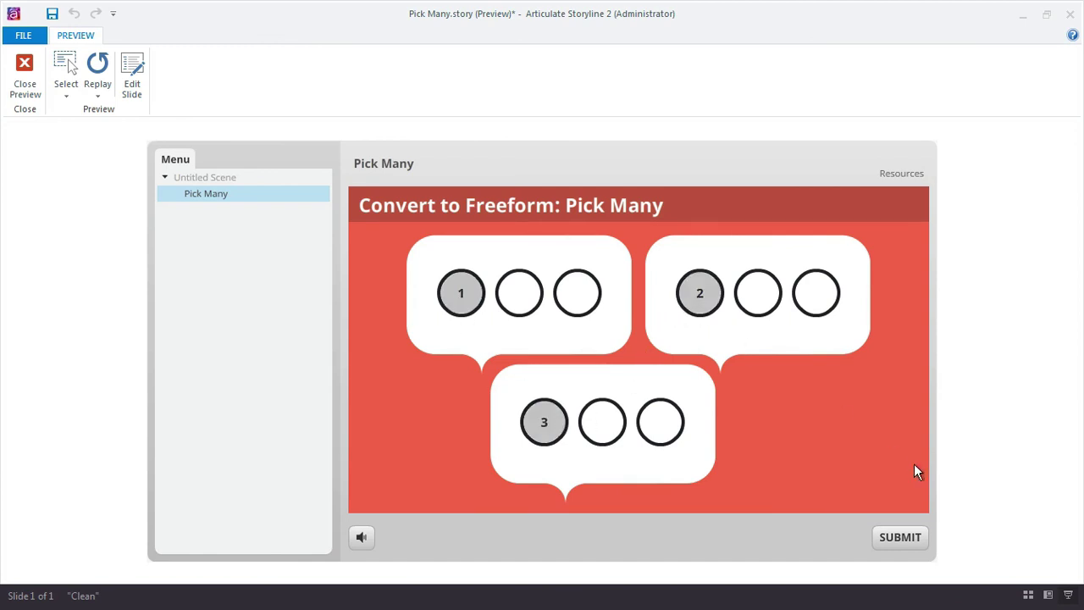
pyautogui.click(901, 538)
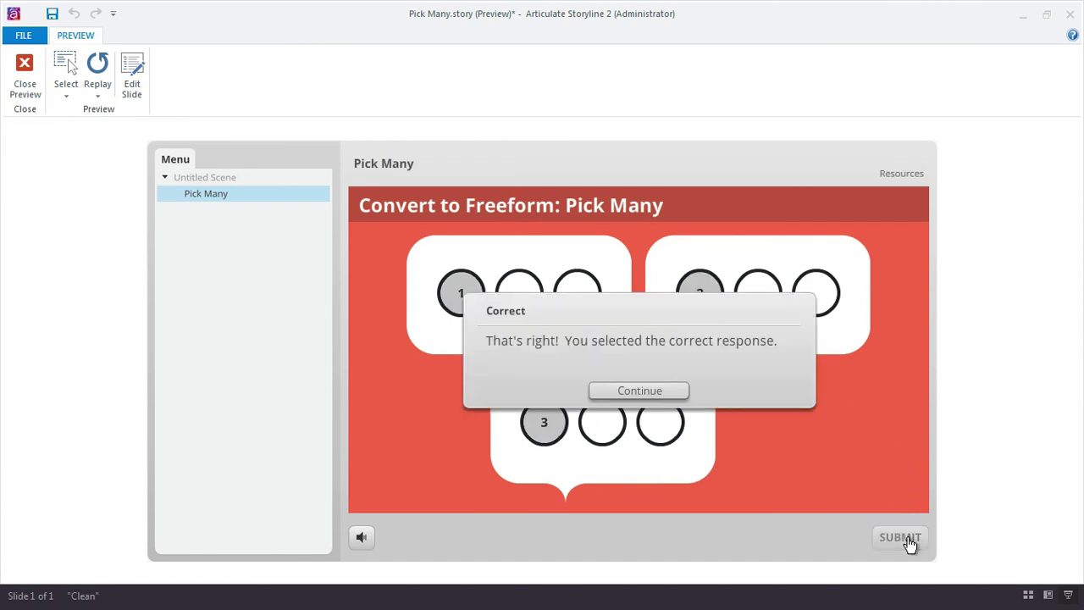
pyautogui.click(647, 388)
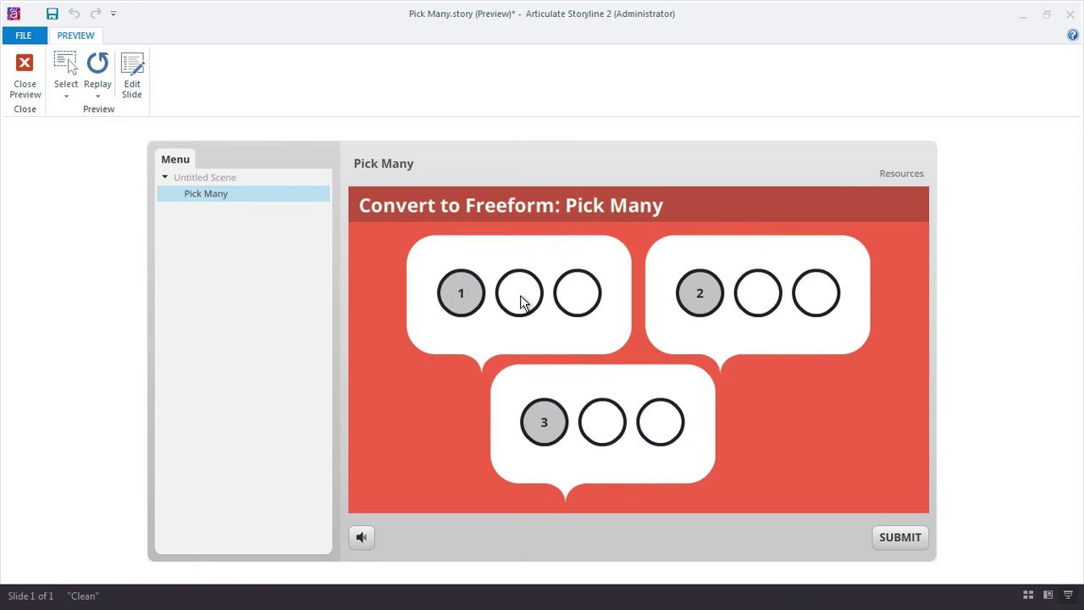